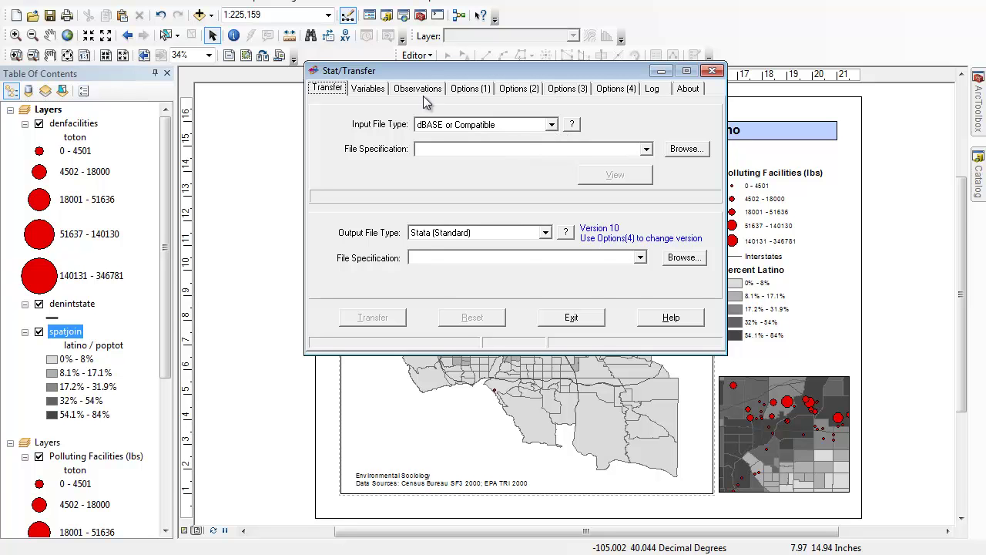
Convert statadata.dbf to Stata format as statadata.dta, overwriting the existing file
{"action": "left_click_drag", "start_coordinate": [442, 76], "coordinate": [434, 96]}
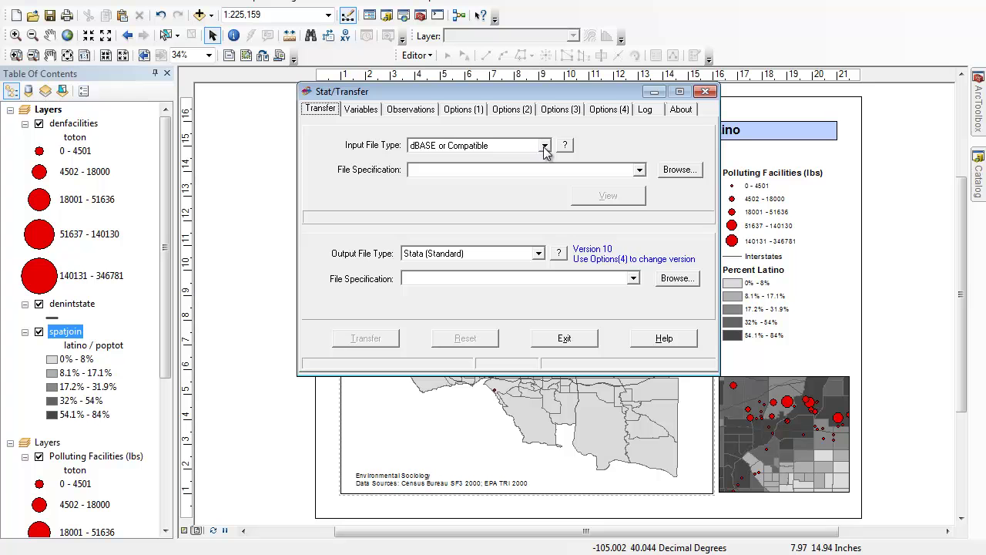
{"action": "left_click", "coordinate": [697, 176]}
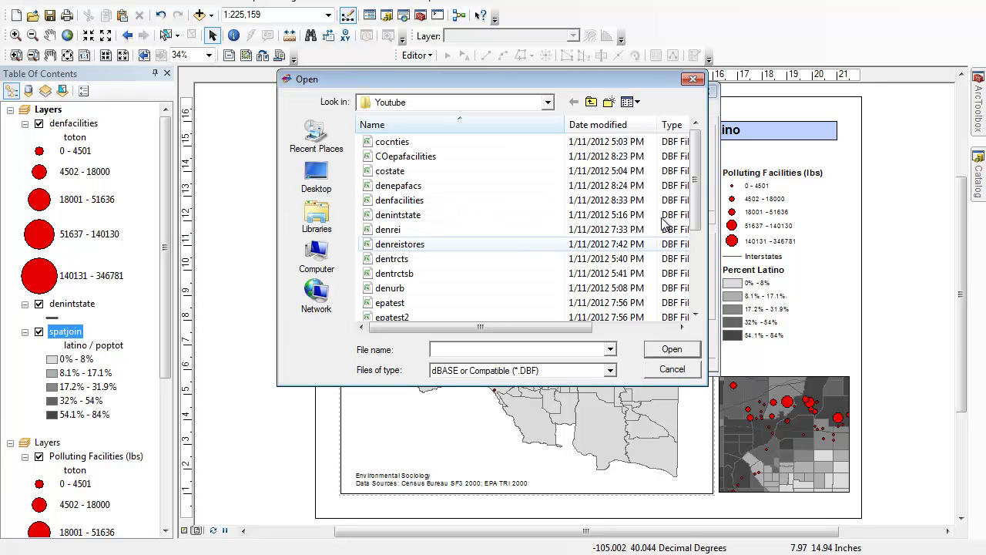
{"action": "left_click_drag", "start_coordinate": [699, 181], "coordinate": [698, 257]}
{"action": "left_click", "coordinate": [401, 303]}
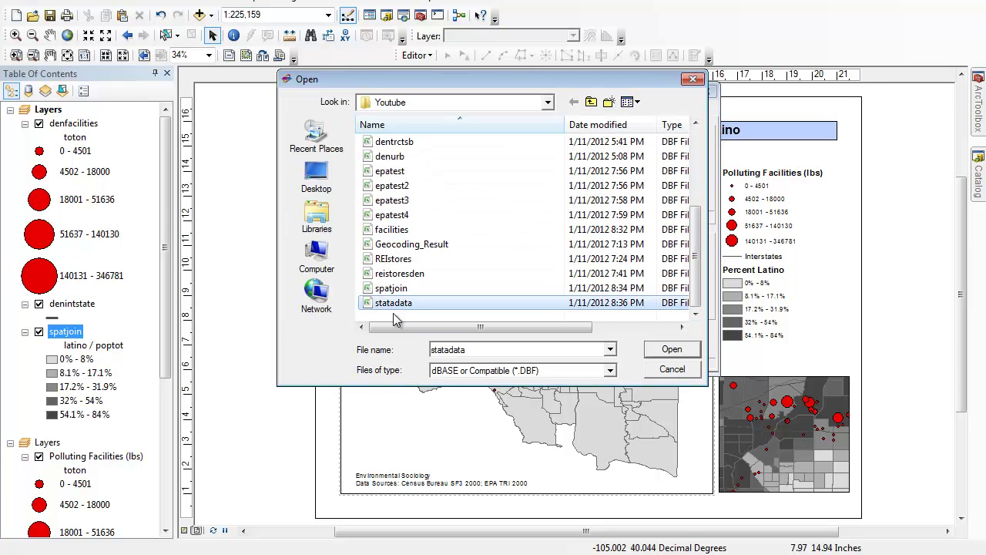
{"action": "left_click", "coordinate": [670, 349]}
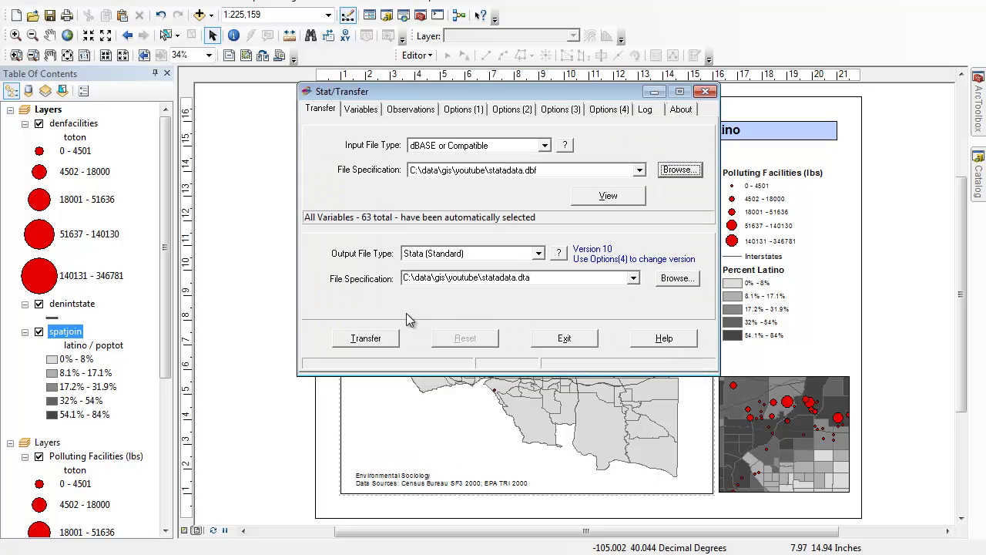
{"action": "left_click", "coordinate": [366, 339]}
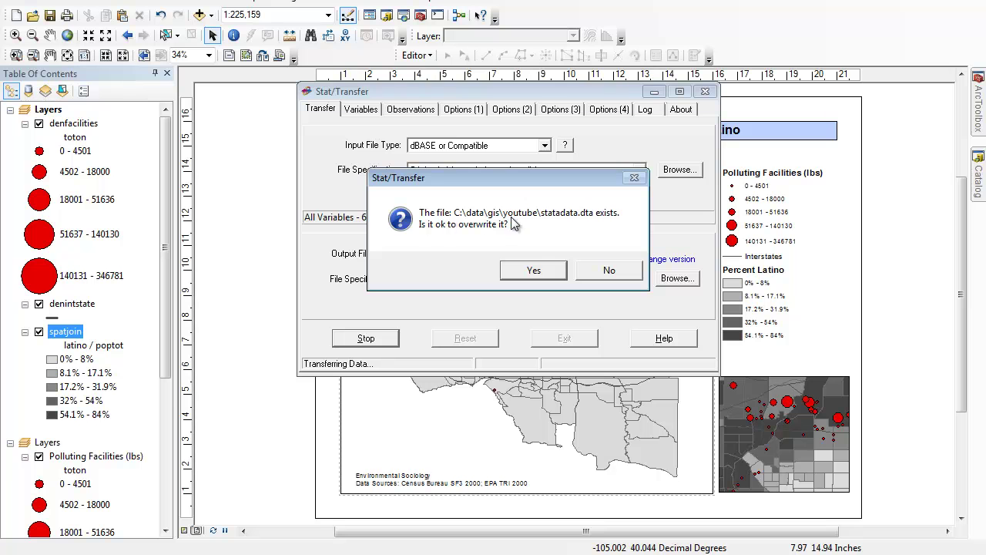
{"action": "left_click", "coordinate": [507, 268]}
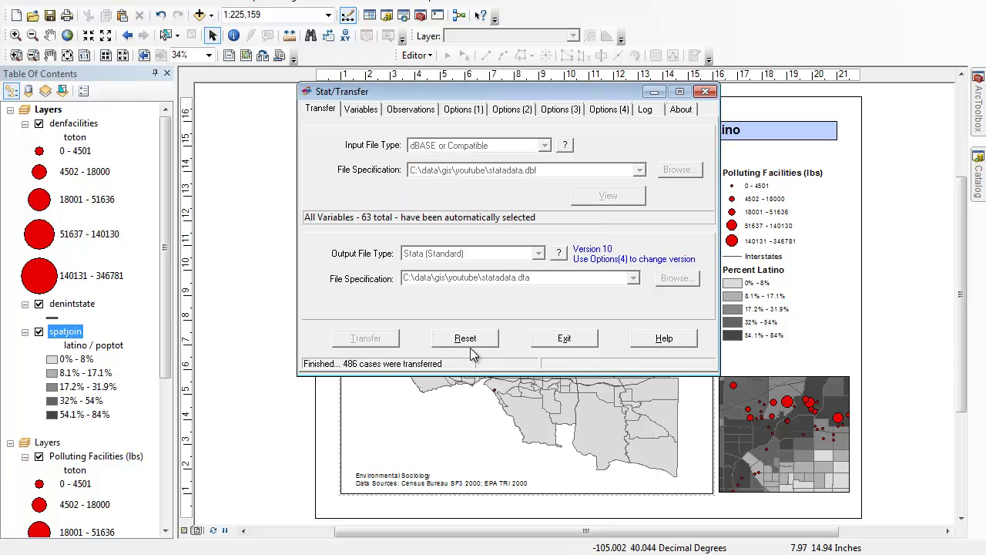
Close Stat/Transfer and load statadata.dta into Stata from the Youtube folder
{"action": "left_click", "coordinate": [705, 92]}
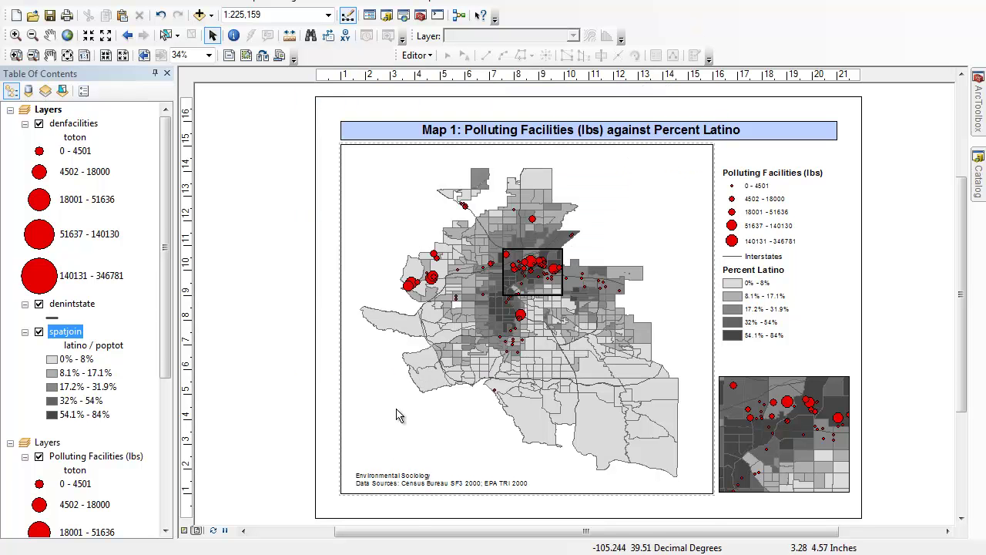
{"action": "key", "text": "alt+Tab"}
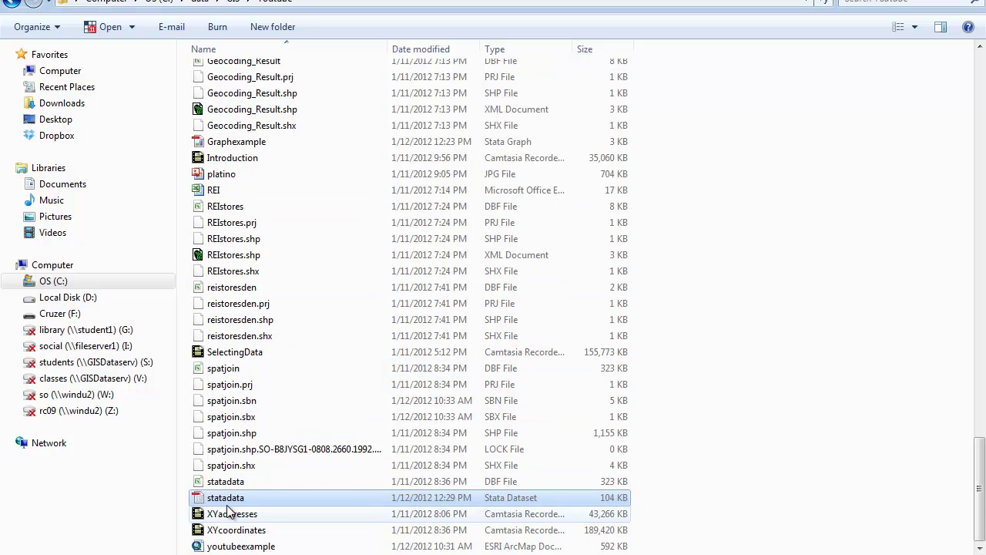
{"action": "double_click", "coordinate": [231, 499]}
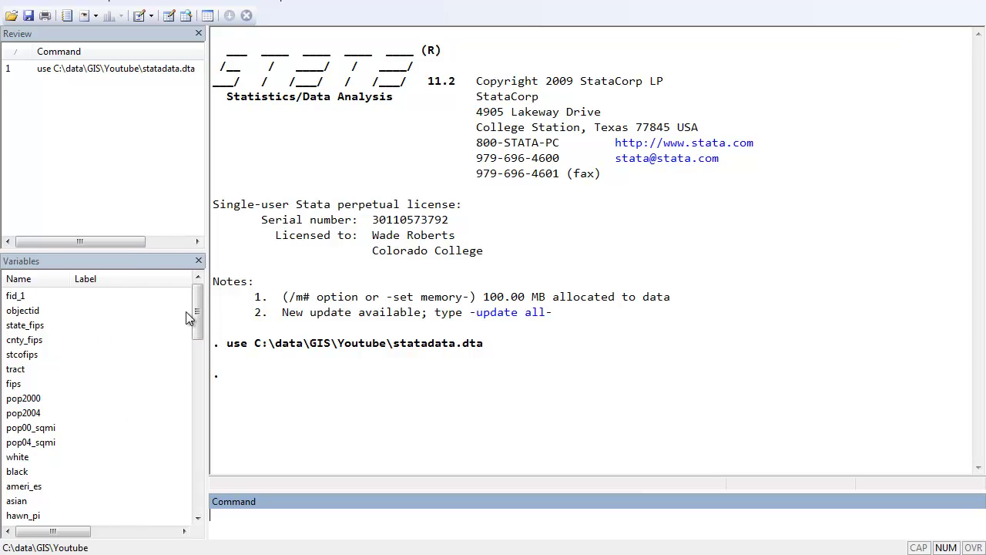
{"action": "left_click_drag", "start_coordinate": [198, 311], "coordinate": [199, 490]}
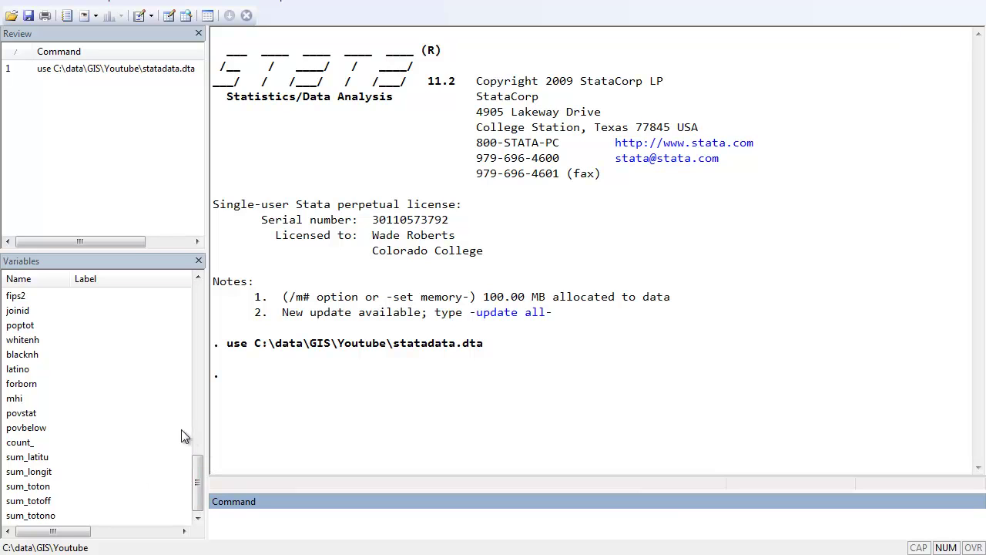
{"action": "left_click", "coordinate": [116, 2]}
{"action": "mouse_move", "coordinate": [73, 1]}
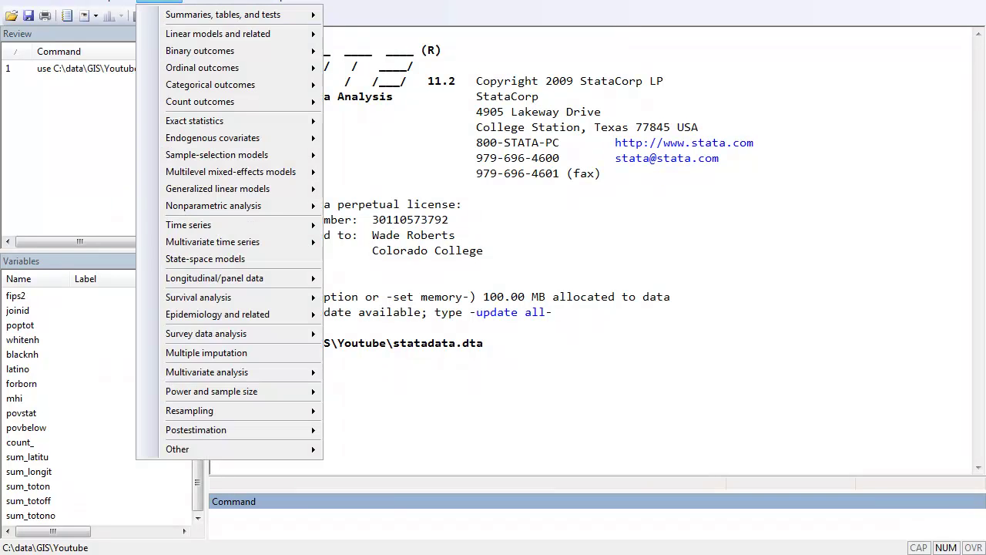
{"action": "left_click", "coordinate": [445, 386]}
{"action": "left_click", "coordinate": [278, 513]}
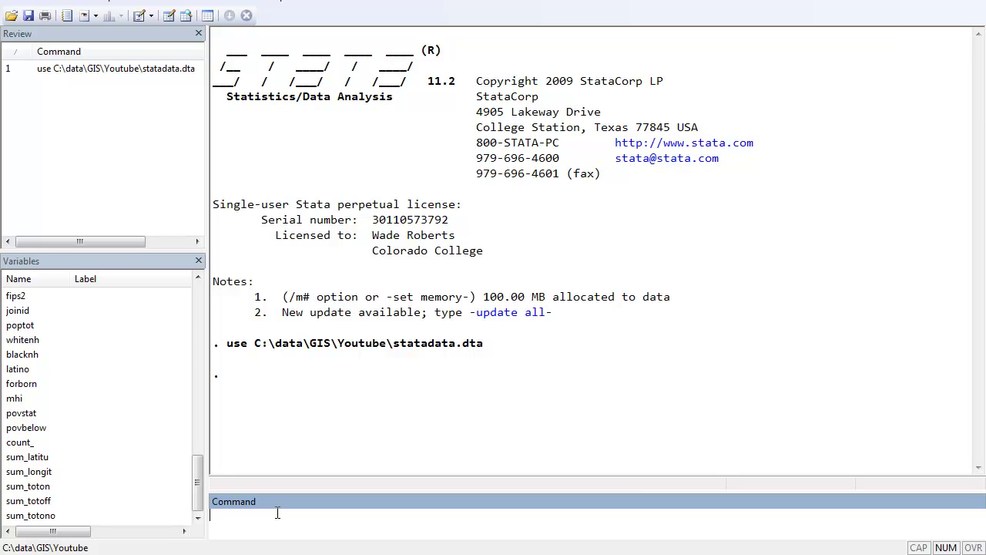
Generate ppov=100*povbelow/povstat and browse the data to check the new column
{"action": "type", "text": "generate ppov=100*povbelow/"}
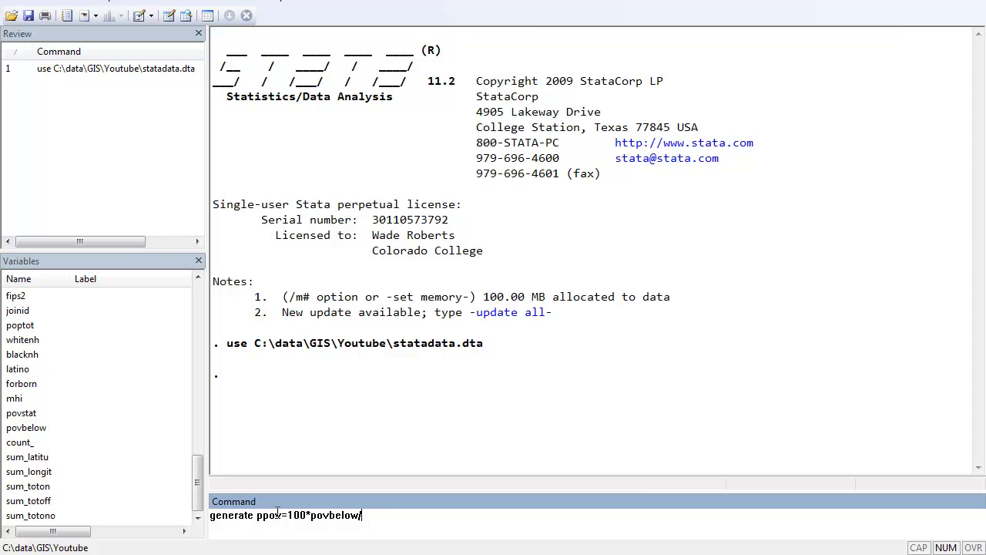
{"action": "type", "text": "povstat"}
{"action": "key", "text": "Return"}
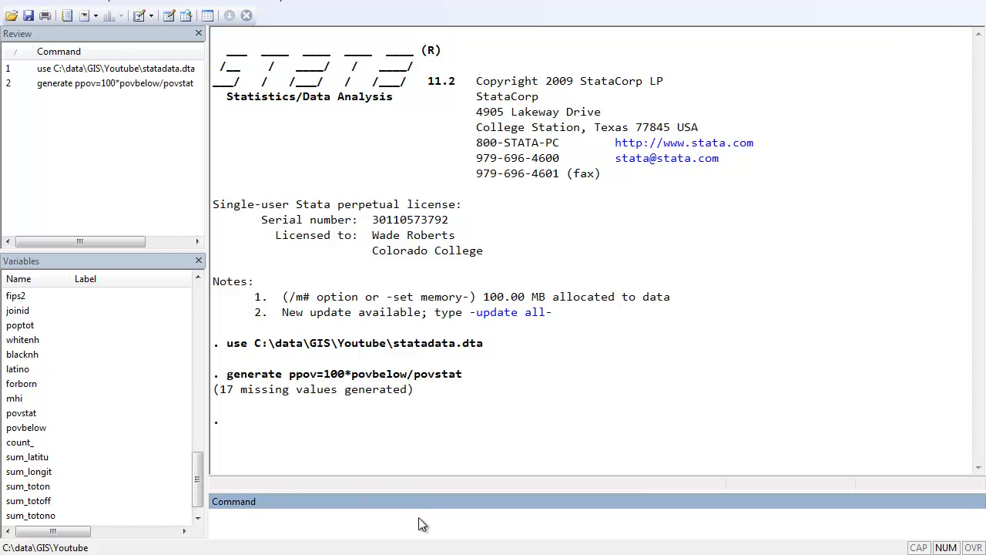
{"action": "left_click", "coordinate": [187, 21]}
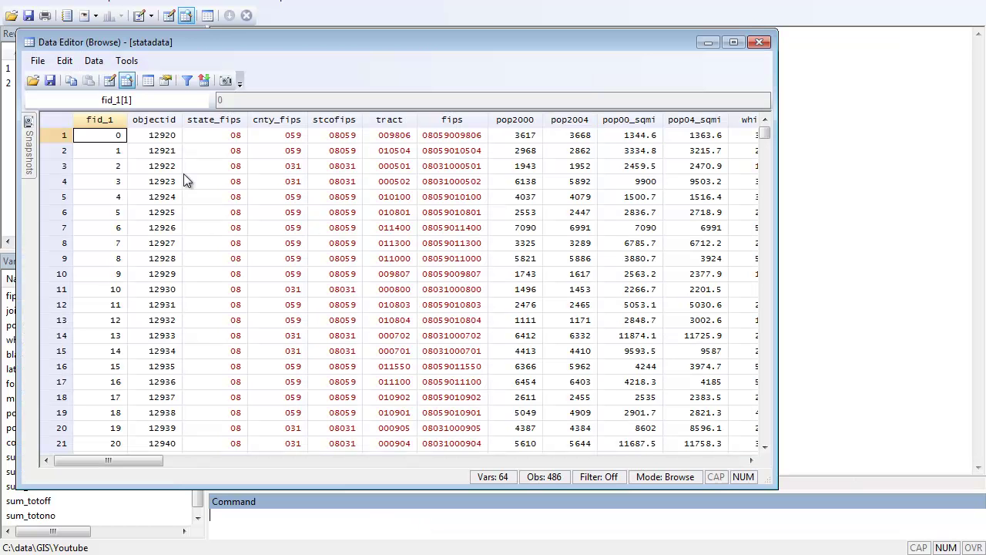
{"action": "left_click_drag", "start_coordinate": [107, 460], "coordinate": [688, 461]}
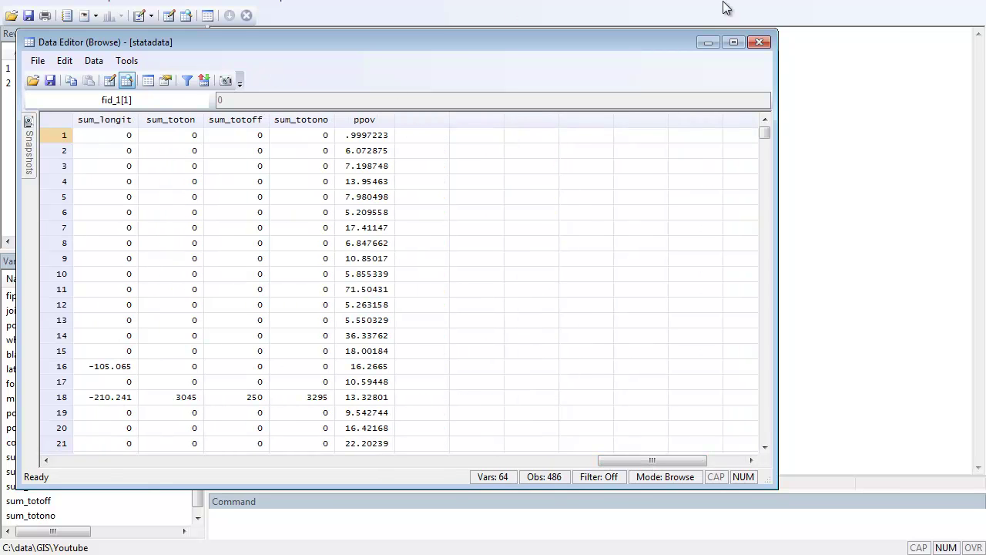
{"action": "left_click", "coordinate": [759, 42]}
{"action": "scroll", "coordinate": [199, 482], "scroll_direction": "down", "scroll_amount": 1}
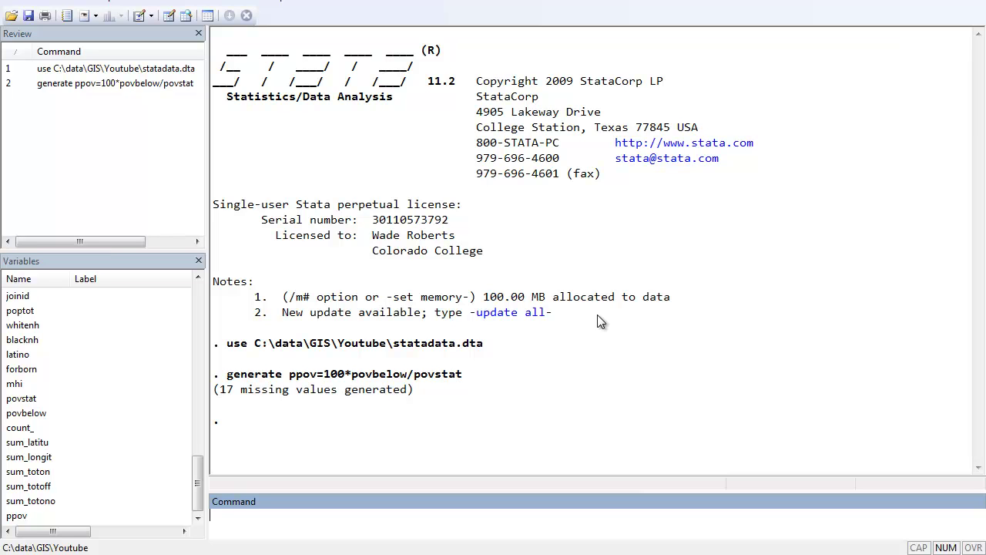
Generate platino=100*latino/poptot and run tab count_ to see facility counts
{"action": "type", "text": "gen platino=100*lati"}
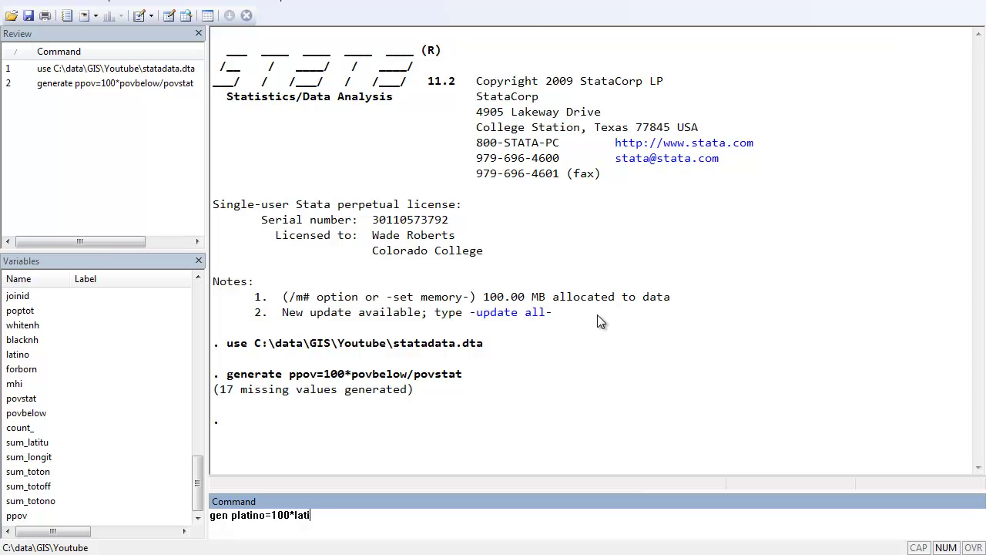
{"action": "type", "text": "no/poptot"}
{"action": "key", "text": "Return"}
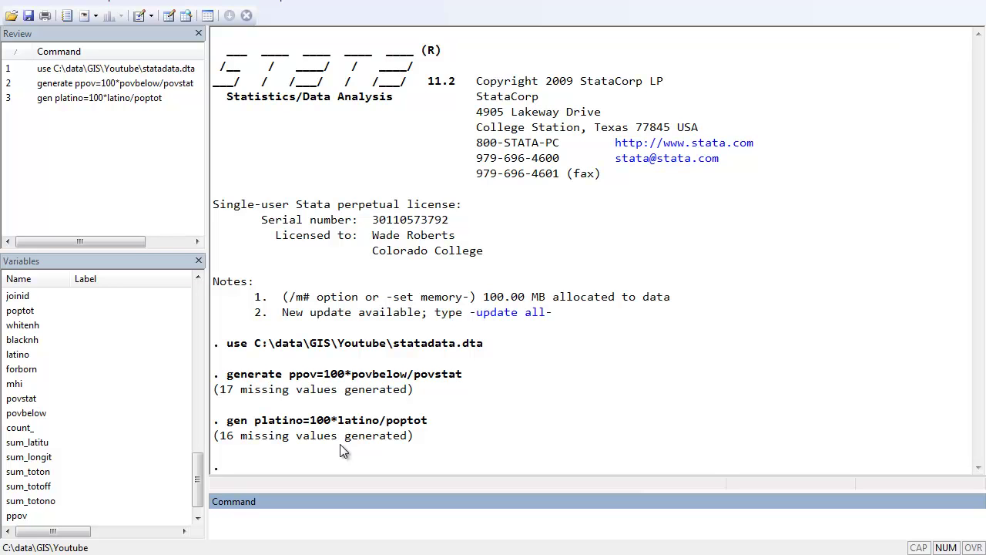
{"action": "type", "text": "tab count_"}
{"action": "key", "text": "Return"}
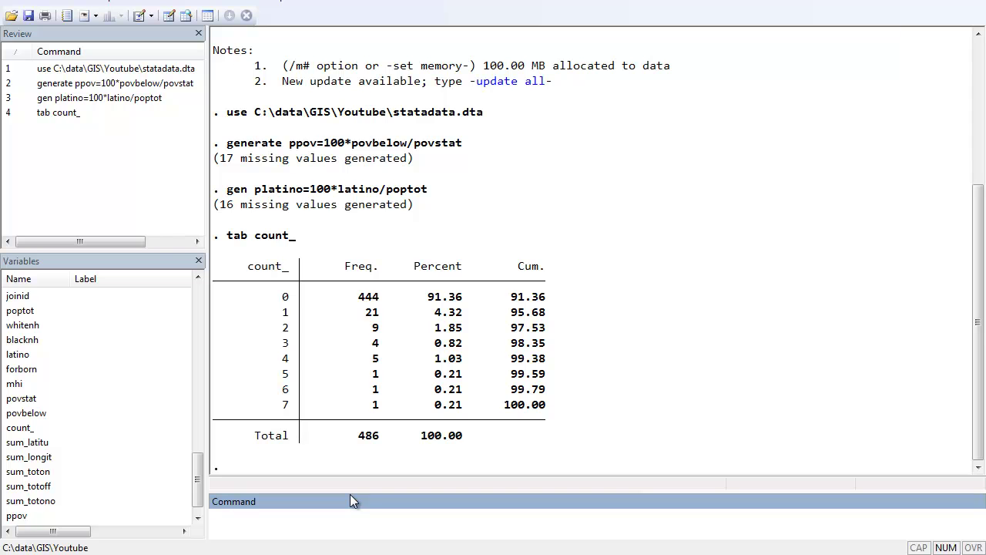
Create toxic=0, check it in the Data Editor, then replace toxic=1 if count_>0
{"action": "type", "text": "gen toxic=0"}
{"action": "key", "text": "Return"}
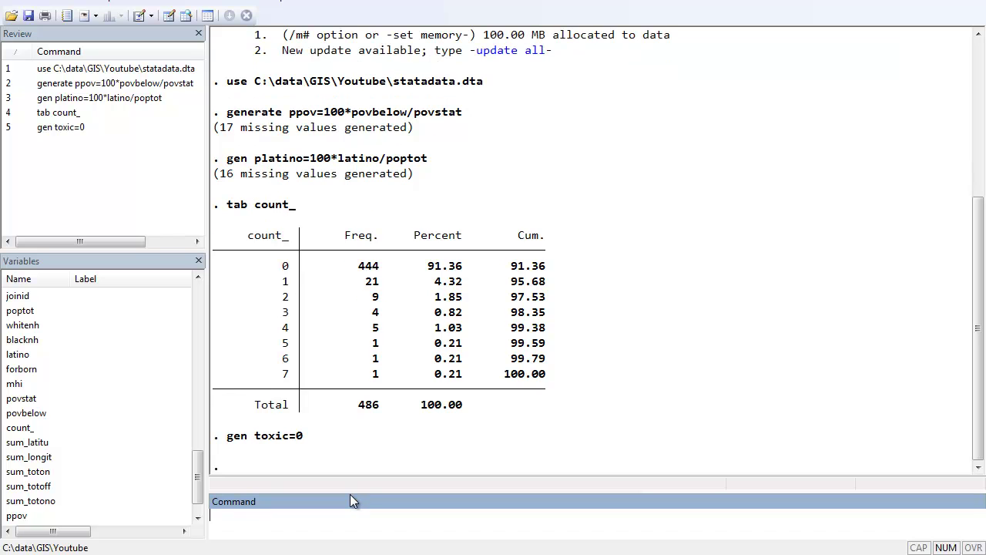
{"action": "left_click", "coordinate": [186, 16]}
{"action": "left_click_drag", "start_coordinate": [114, 460], "coordinate": [636, 488]}
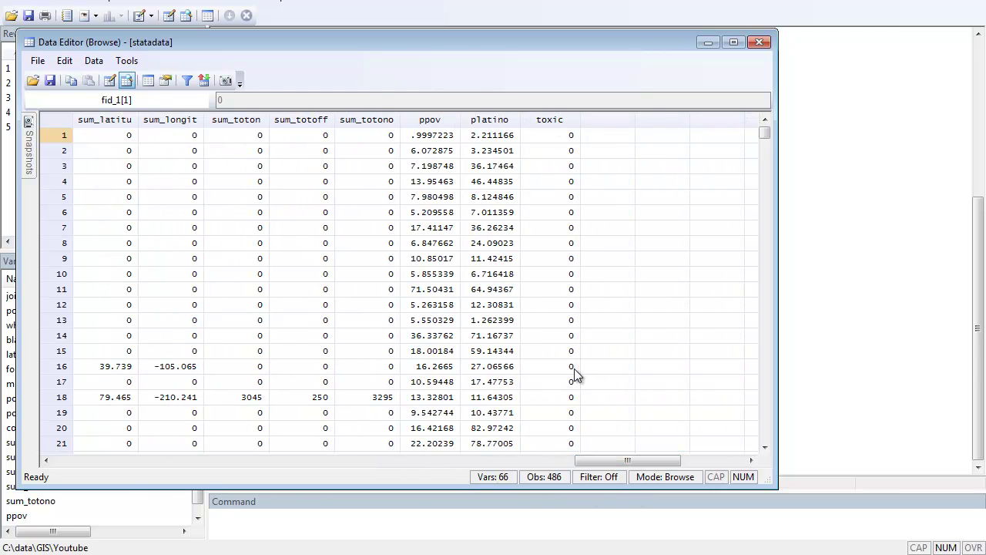
{"action": "left_click", "coordinate": [765, 43]}
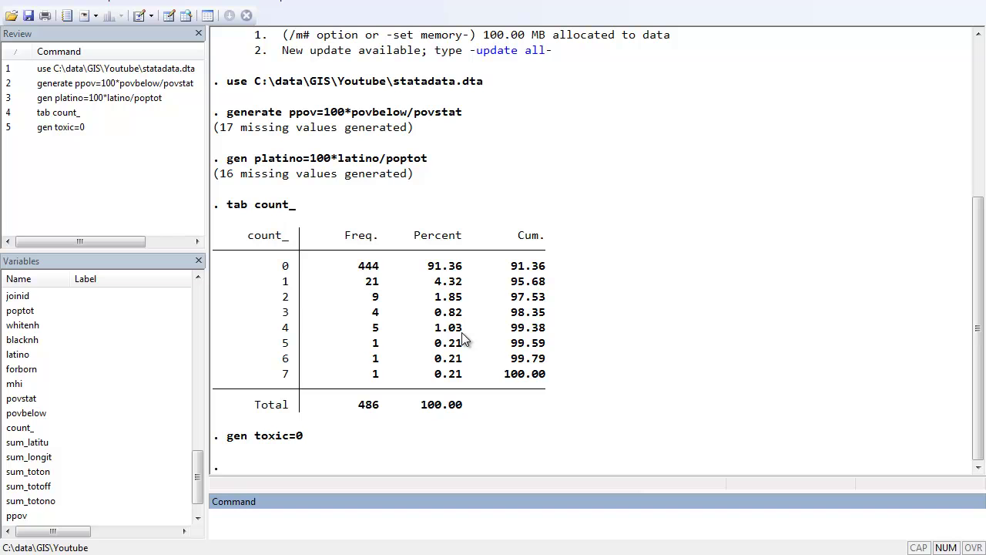
{"action": "type", "text": "replace toxic=1 if count_>0"}
{"action": "key", "text": "Return"}
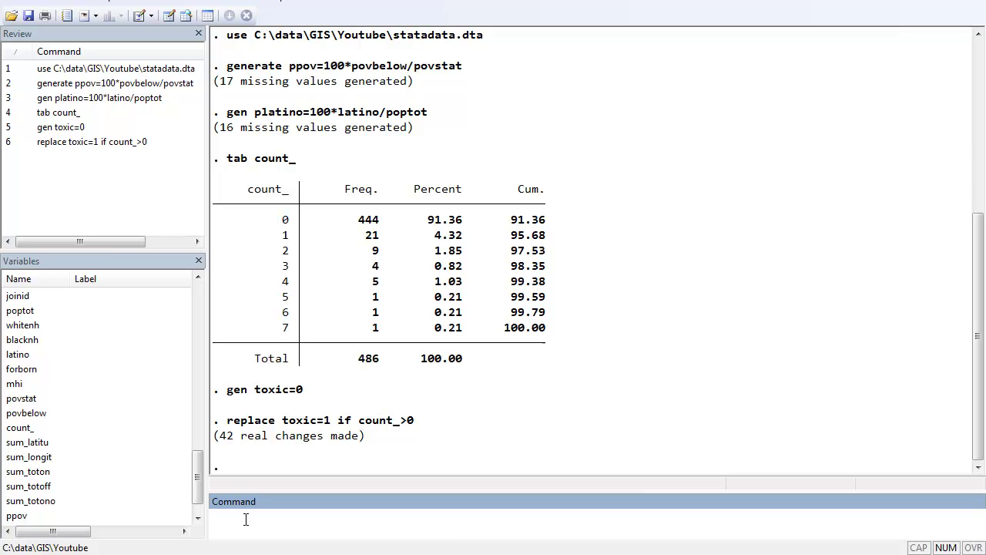
Run ttest ppov, by(toxic) and highlight the Obs and Mean values in the results
{"action": "type", "text": "ttest ppov, by(toxic)"}
{"action": "key", "text": "Return"}
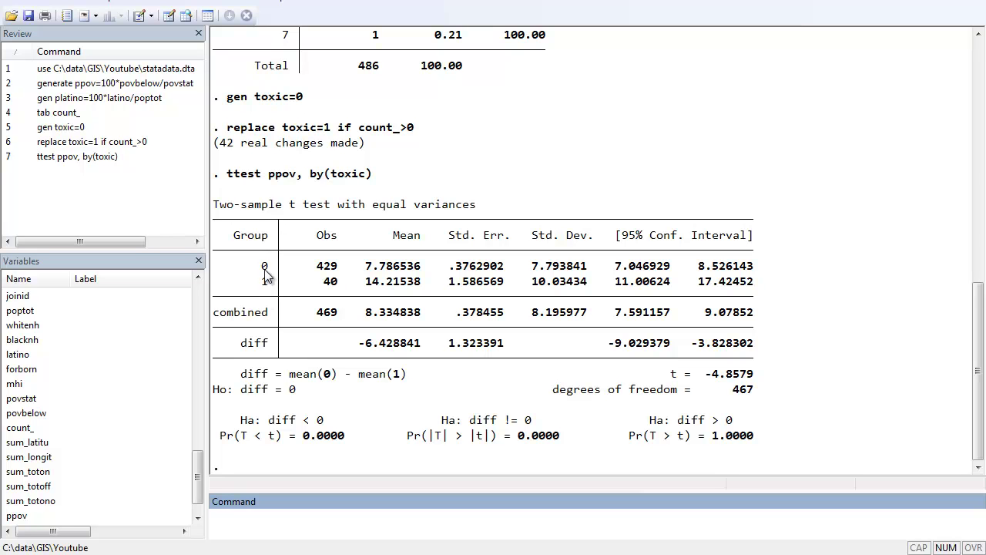
{"action": "left_click", "coordinate": [320, 269]}
{"action": "left_click_drag", "start_coordinate": [318, 266], "coordinate": [405, 270]}
{"action": "left_click", "coordinate": [331, 279]}
{"action": "left_click", "coordinate": [406, 272]}
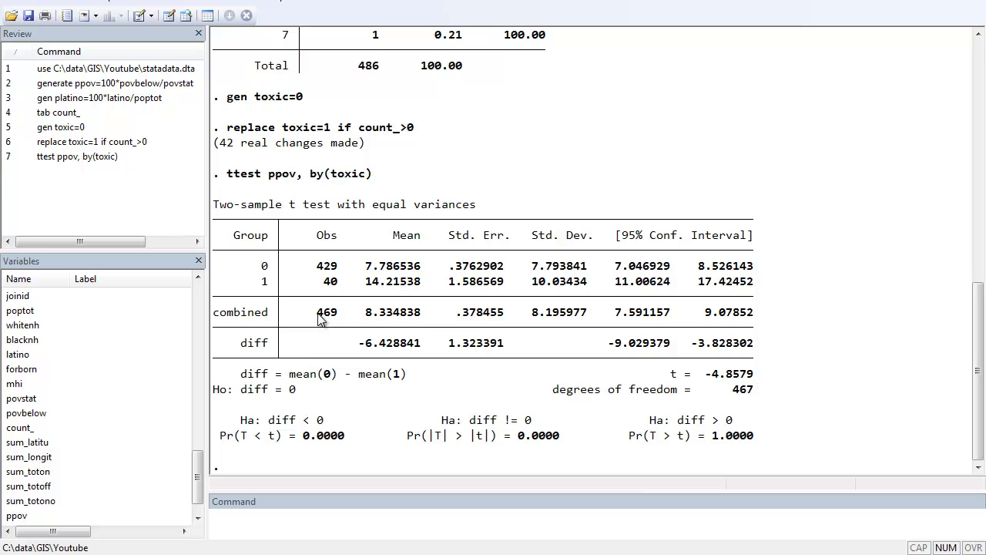
{"action": "left_click_drag", "start_coordinate": [319, 318], "coordinate": [422, 319]}
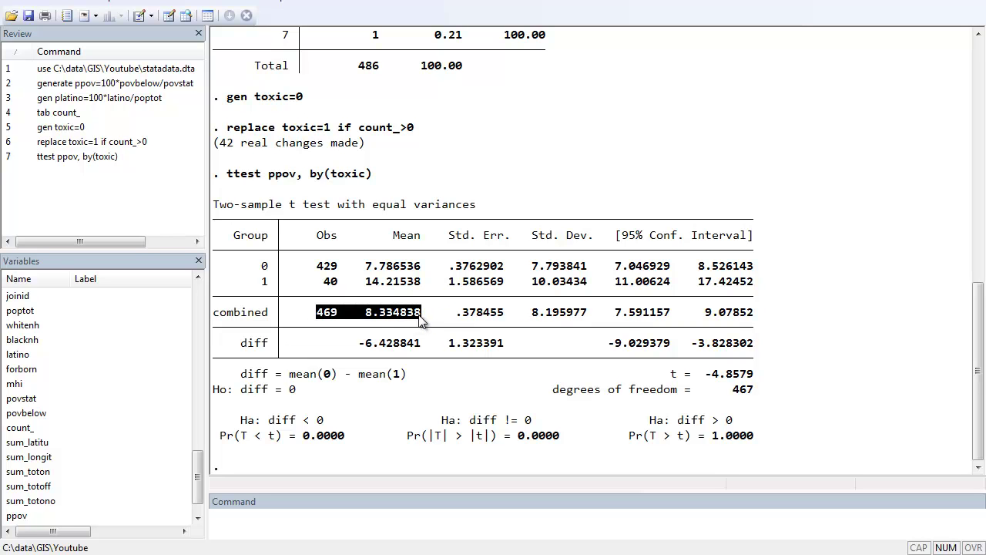
{"action": "left_click", "coordinate": [382, 320]}
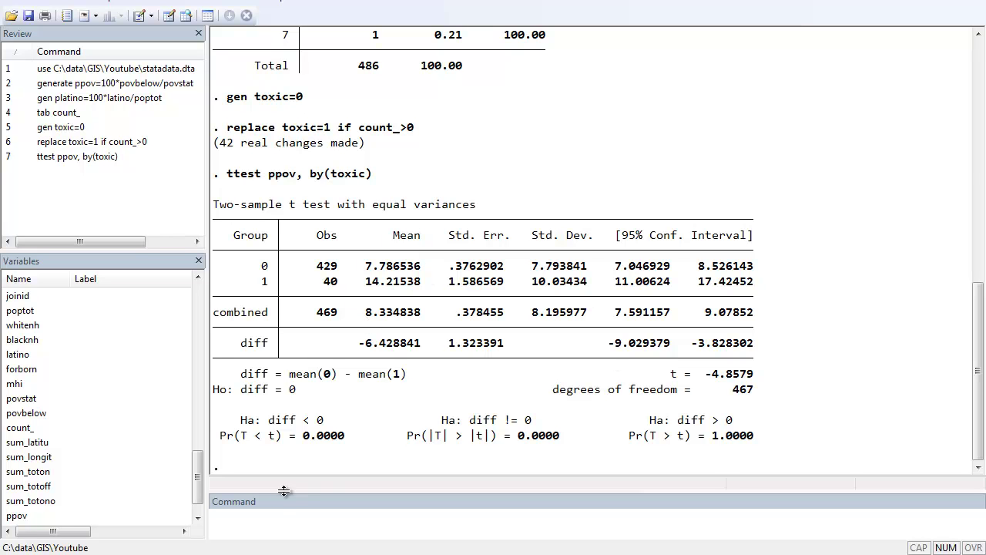
Rerun the recalled t-test with platino in place of ppov, by toxic
{"action": "left_click", "coordinate": [82, 156]}
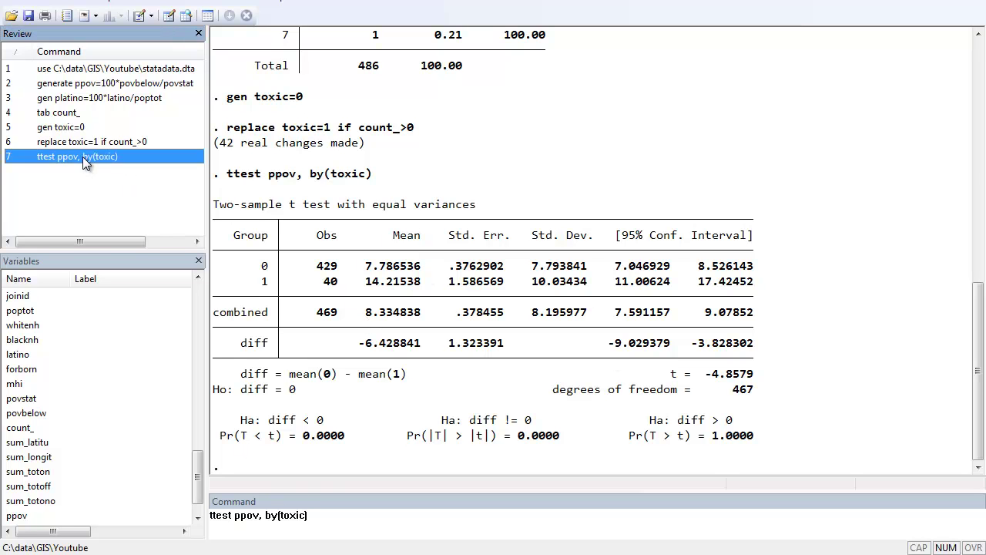
{"action": "left_click", "coordinate": [259, 520]}
{"action": "key", "text": "BackSpace"}
{"action": "key", "text": "BackSpace"}
{"action": "key", "text": "BackSpace"}
{"action": "key", "text": "BackSpace"}
{"action": "type", "text": "platino"}
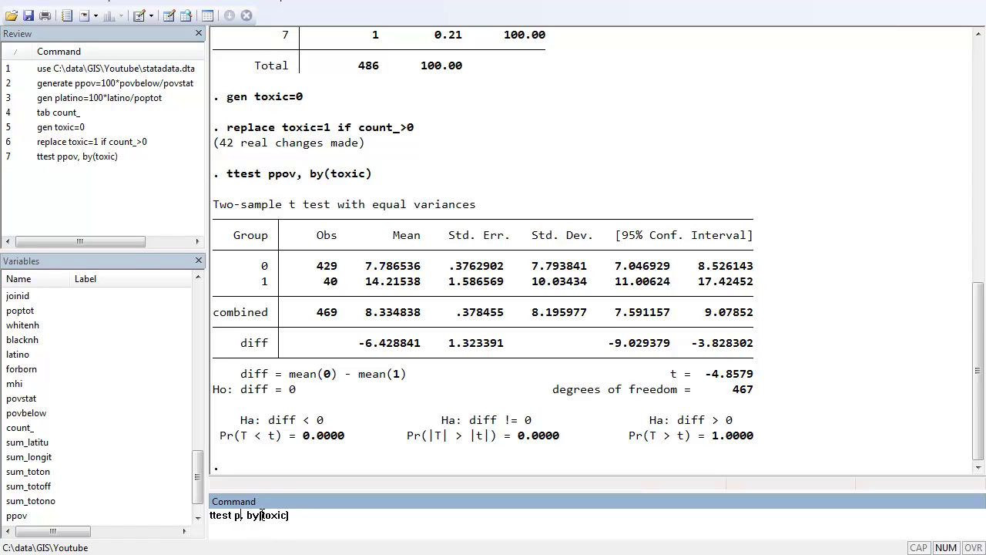
{"action": "key", "text": "Return"}
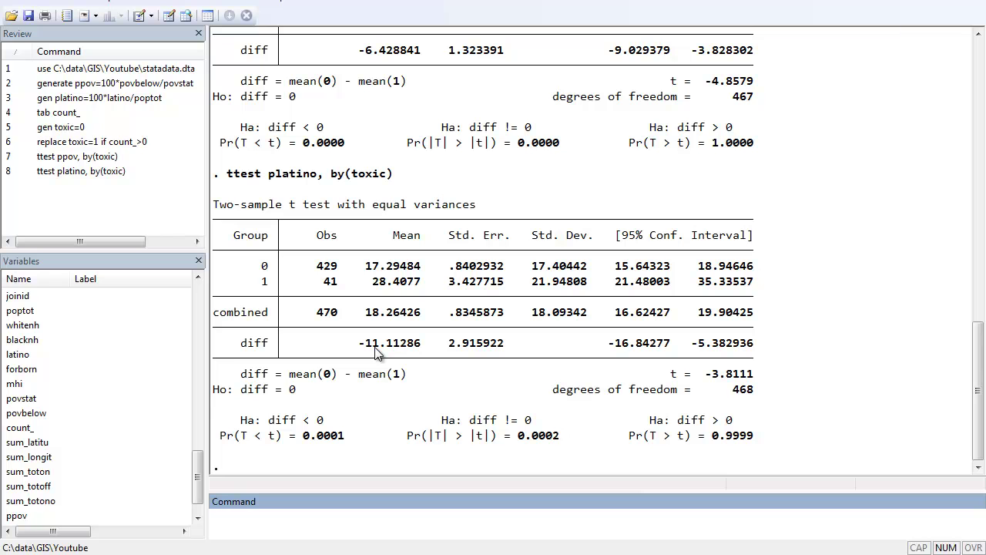
Rerun the recalled t-test with mhi in place of platino, by toxic
{"action": "left_click", "coordinate": [108, 171]}
{"action": "left_click", "coordinate": [270, 514]}
{"action": "key", "text": "BackSpace"}
{"action": "key", "text": "BackSpace"}
{"action": "key", "text": "BackSpace"}
{"action": "key", "text": "BackSpace"}
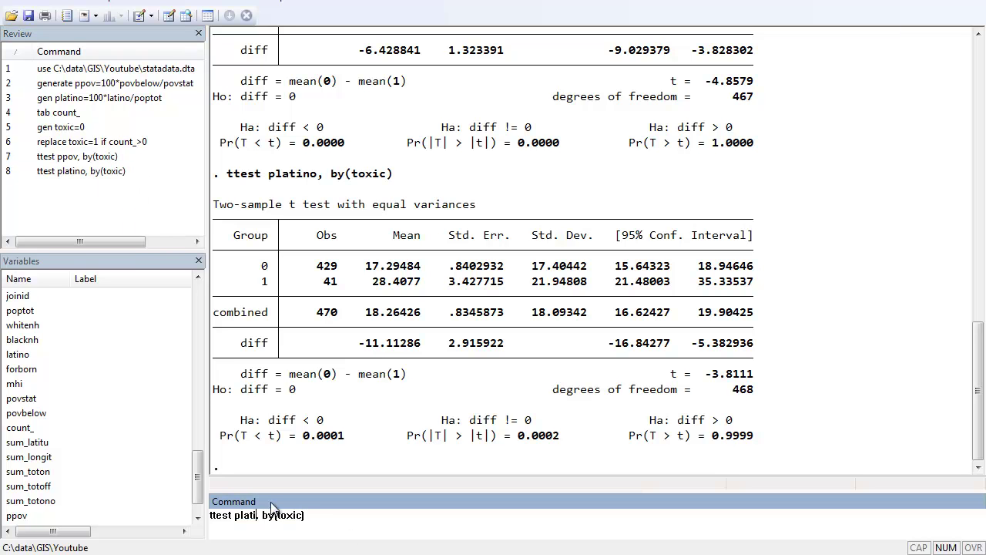
{"action": "key", "text": "BackSpace"}
{"action": "key", "text": "BackSpace"}
{"action": "key", "text": "BackSpace"}
{"action": "type", "text": "mhi"}
{"action": "key", "text": "Return"}
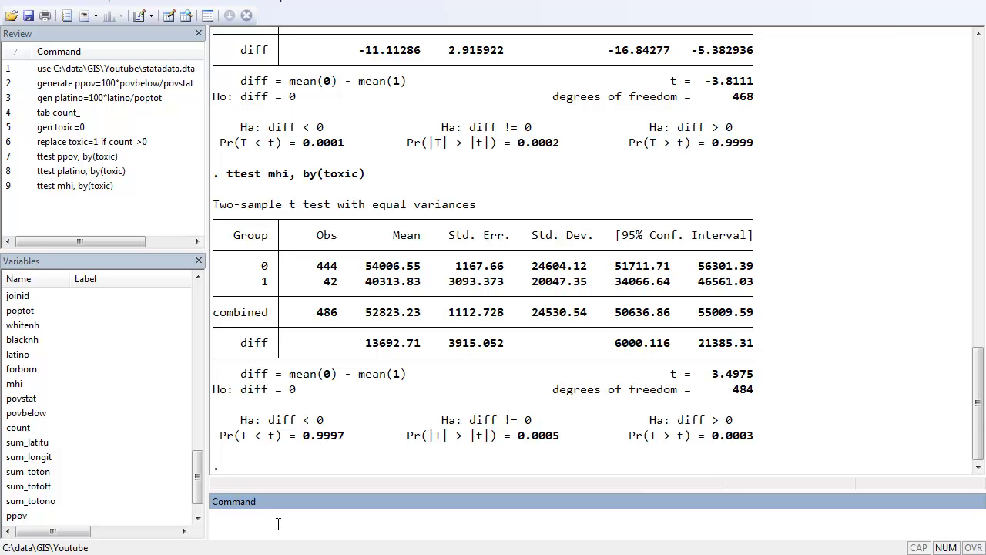
{"action": "type", "text": "graph bar (mean) platino, over(toxic"}
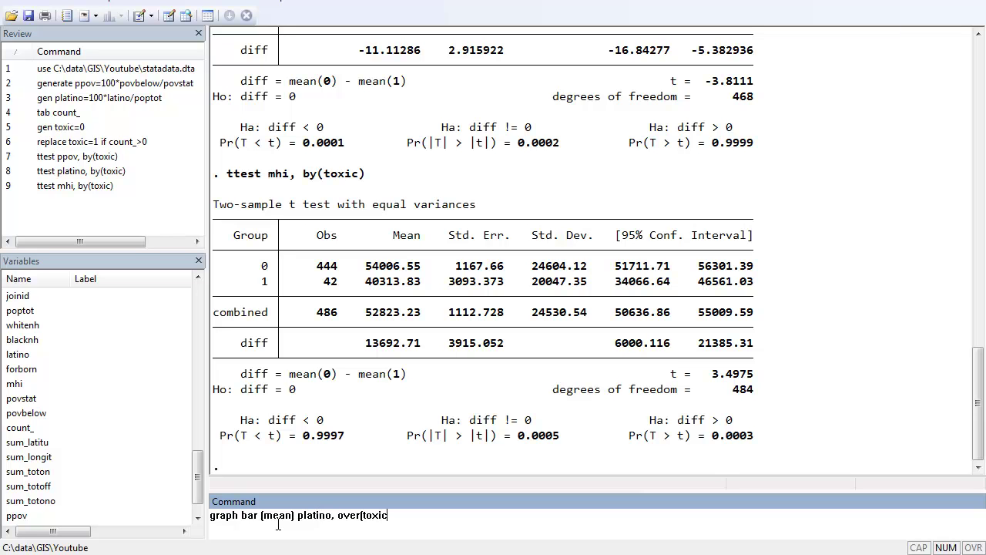
Draw the bar chart of mean platino over toxic
{"action": "key", "text": "Return"}
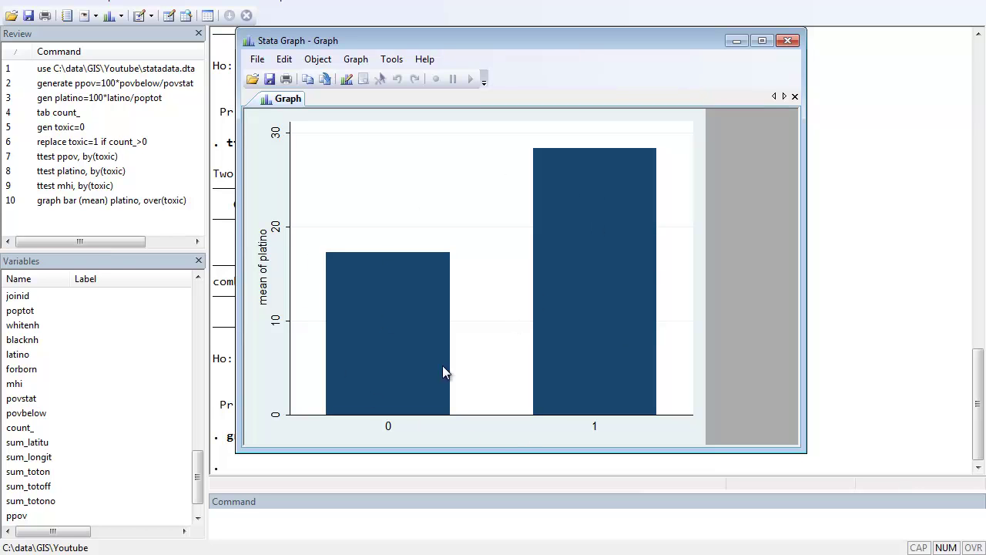
In the Graph Editor, change the y-axis title to 'Mean Percent Latino'
{"action": "left_click", "coordinate": [348, 80]}
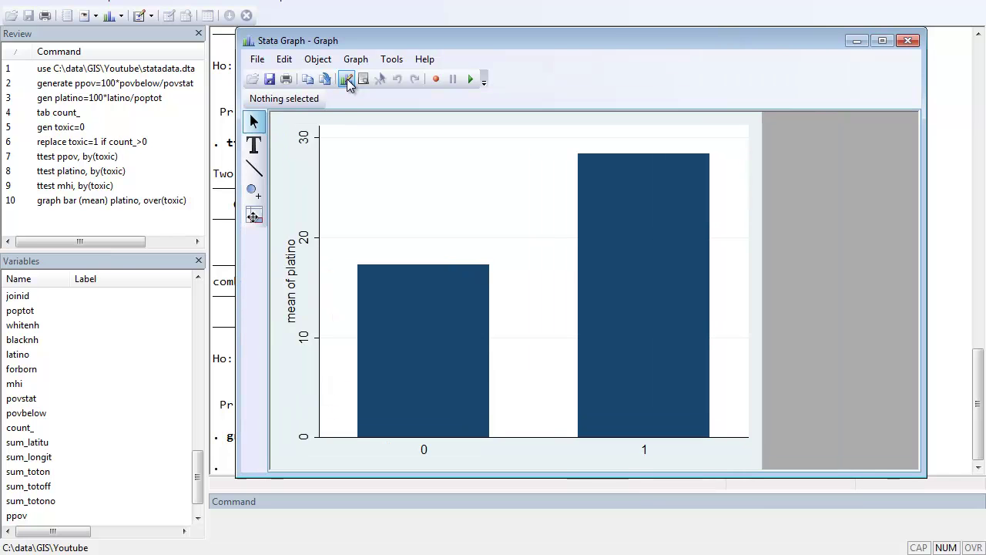
{"action": "left_click", "coordinate": [291, 299]}
{"action": "left_click", "coordinate": [725, 98]}
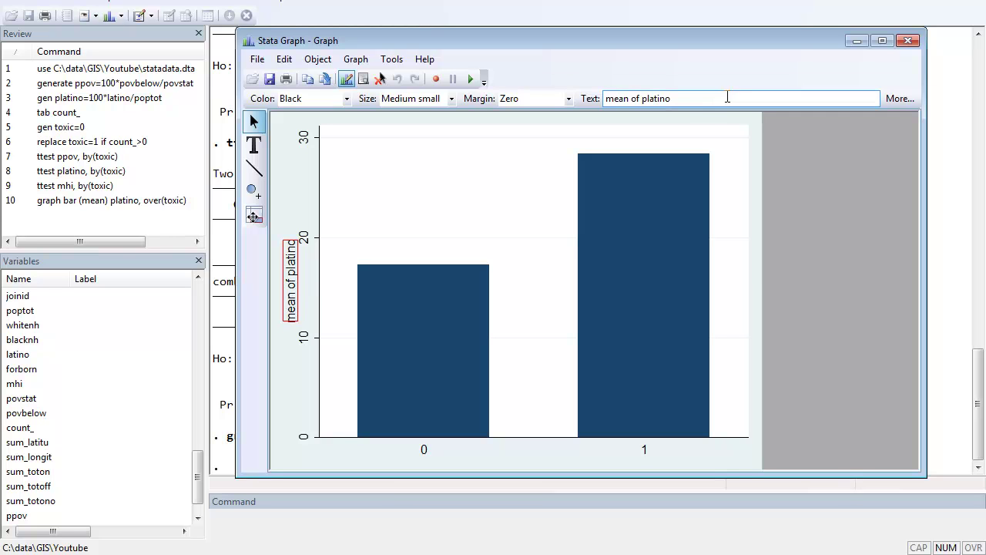
{"action": "left_click_drag", "start_coordinate": [698, 99], "coordinate": [607, 98]}
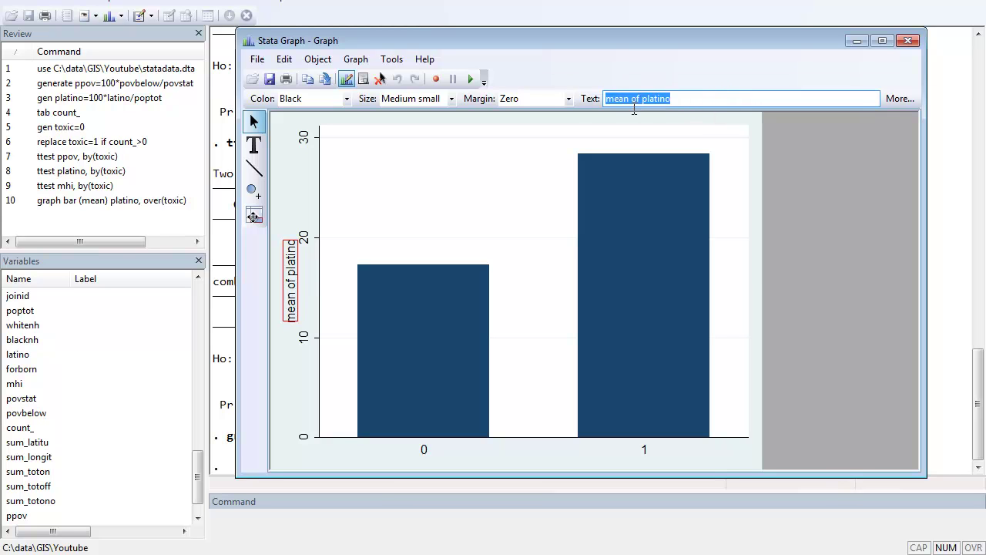
{"action": "key", "text": "BackSpace"}
{"action": "type", "text": "Mean"}
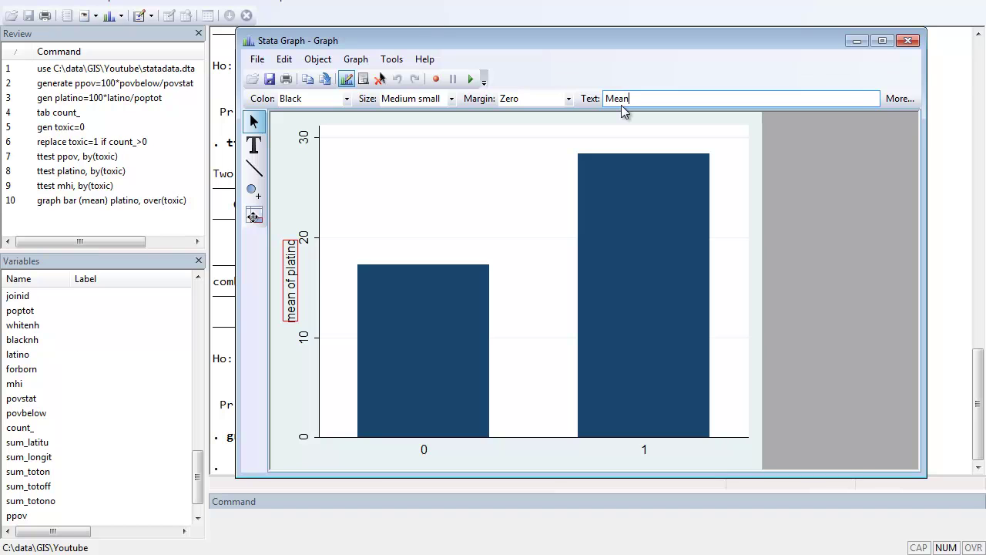
{"action": "type", "text": " Percent Latino"}
{"action": "key", "text": "Return"}
Relabel the x-axis categories 0 and 1 as 'Non-toxic tracts' and 'Toxic tracts'
{"action": "left_click", "coordinate": [427, 447]}
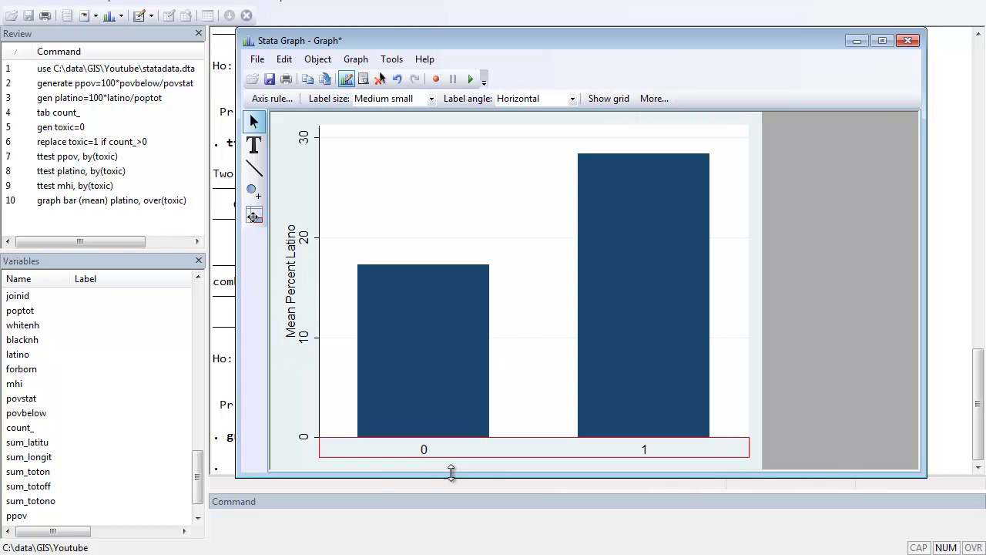
{"action": "right_click", "coordinate": [426, 448]}
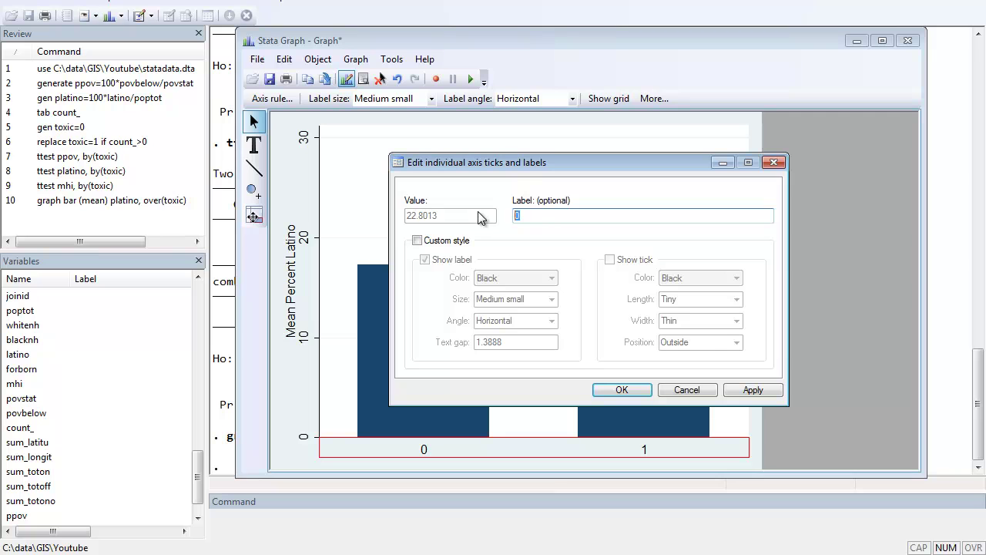
{"action": "key", "text": "BackSpace"}
{"action": "type", "text": "Non-toxic tracts"}
{"action": "left_click", "coordinate": [622, 390]}
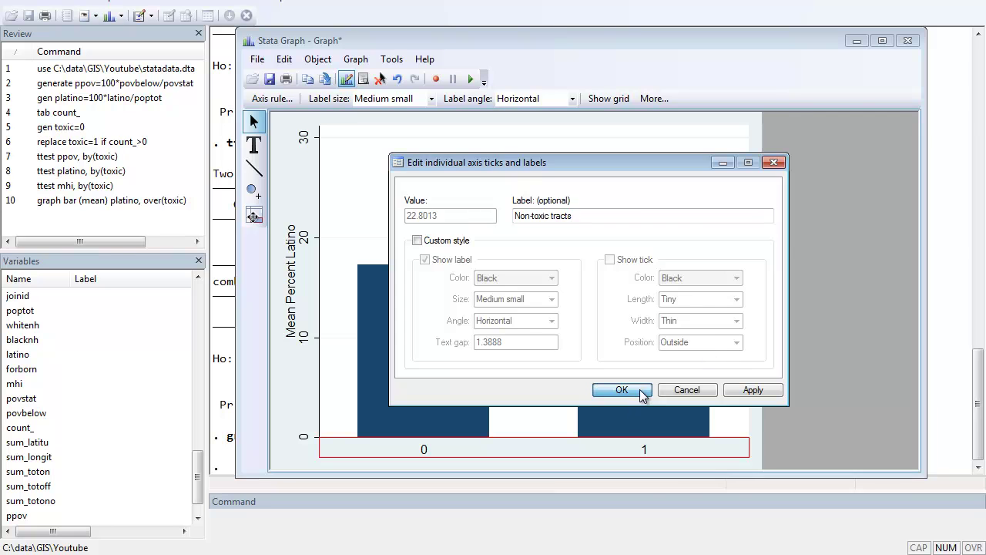
{"action": "right_click", "coordinate": [644, 452]}
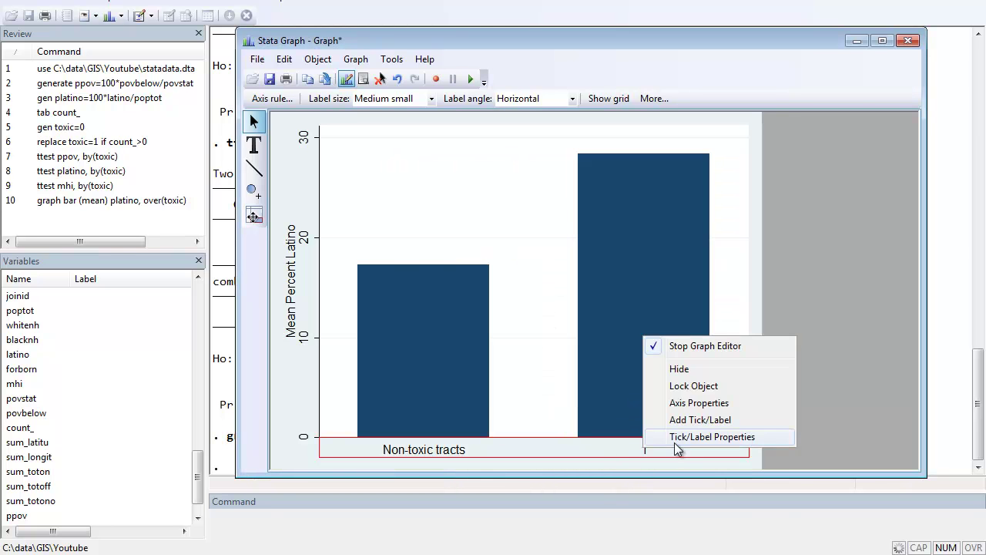
{"action": "left_click", "coordinate": [678, 437]}
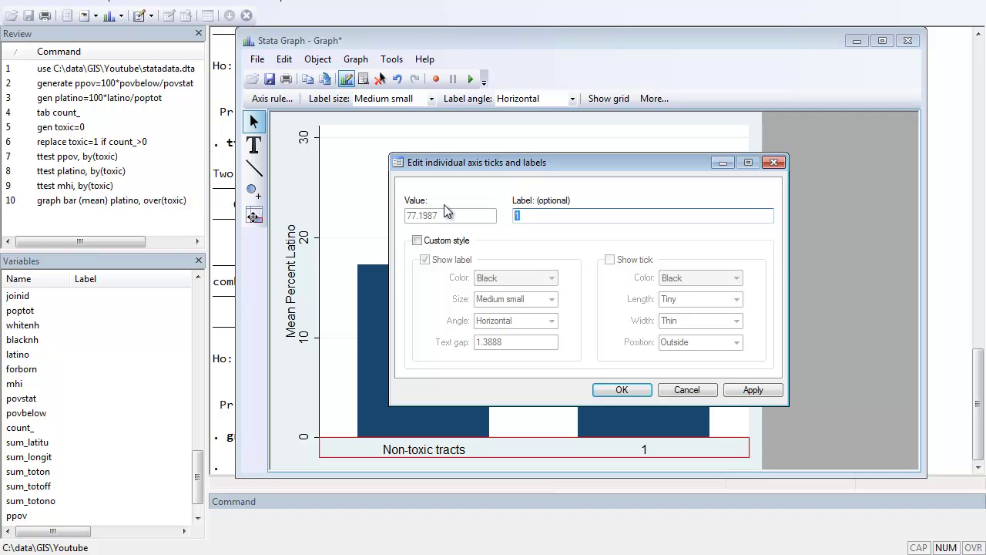
{"action": "type", "text": "Toxic tracts"}
{"action": "left_click", "coordinate": [622, 390]}
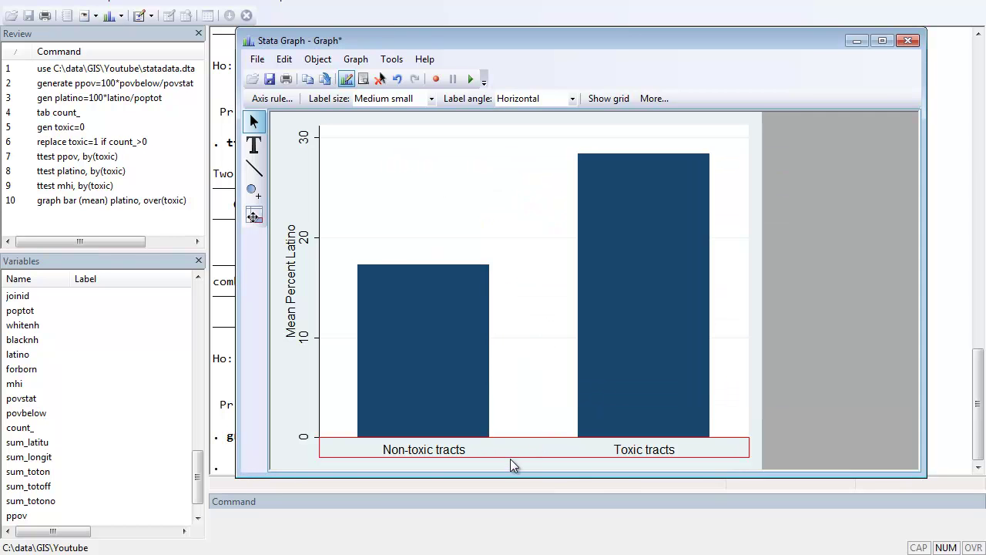
{"action": "left_click", "coordinate": [508, 466]}
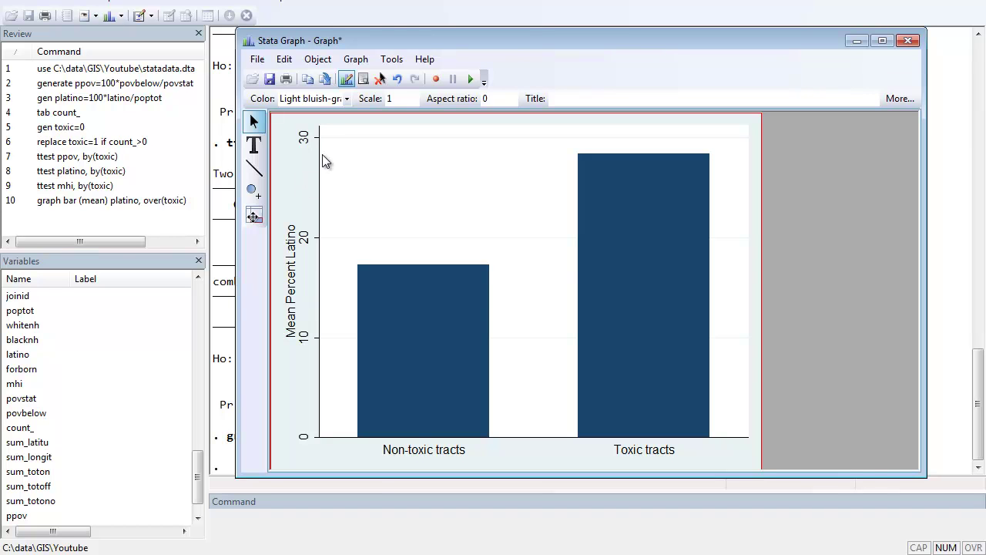
Select the whole graph and set its title to 'Graph 1: Mean Percent Latino by Toxic Status'
{"action": "left_click", "coordinate": [300, 165]}
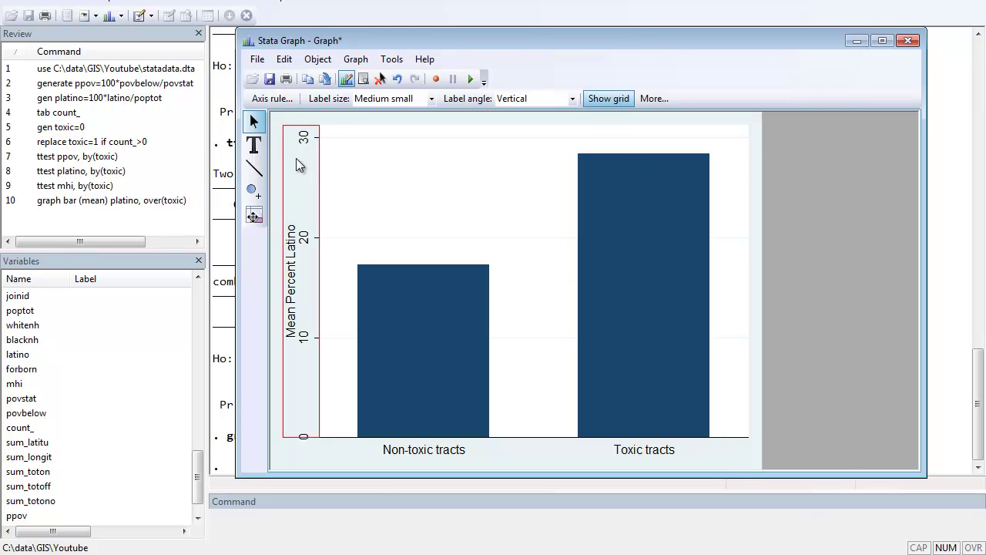
{"action": "left_click", "coordinate": [356, 118]}
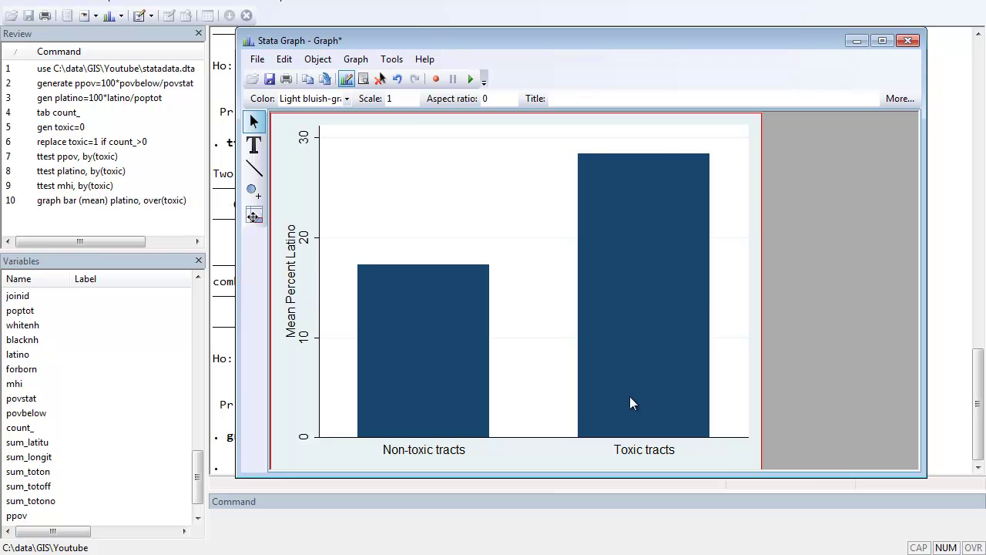
{"action": "left_click", "coordinate": [586, 100]}
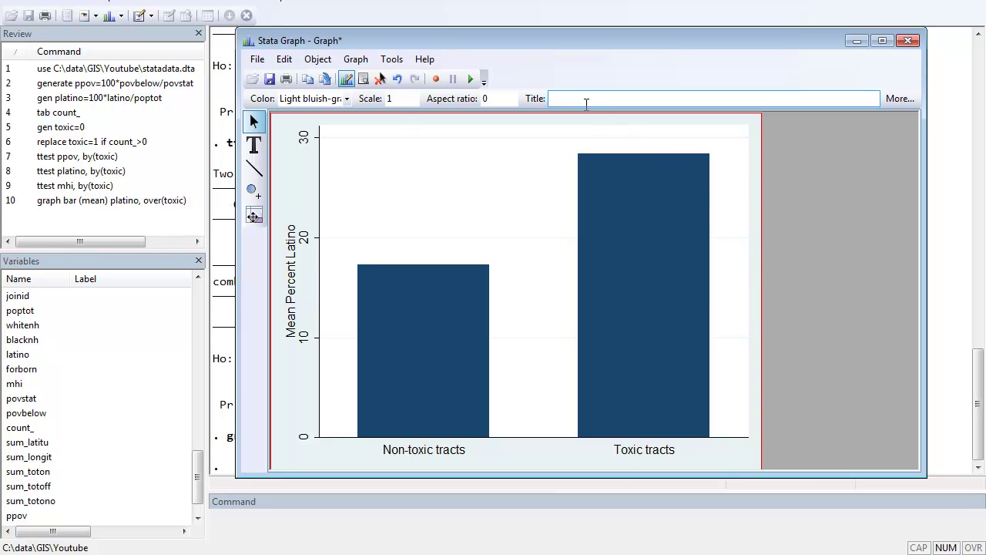
{"action": "type", "text": "Graph 1: Mean Percent Latino by Toxic Status"}
{"action": "key", "text": "Return"}
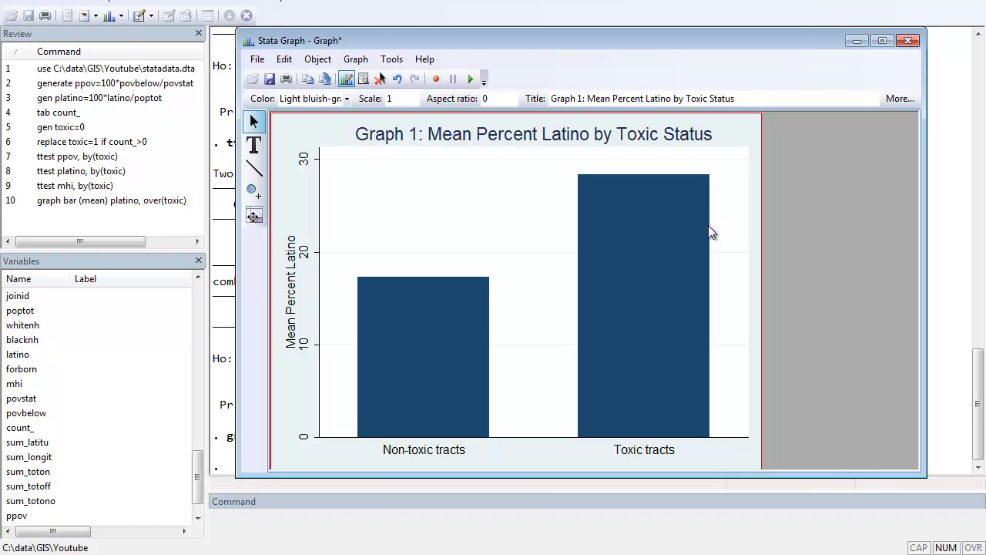
Leave the Graph Editor and save the edited bar graph as PercentLatinoBar.gph
{"action": "left_click", "coordinate": [346, 80]}
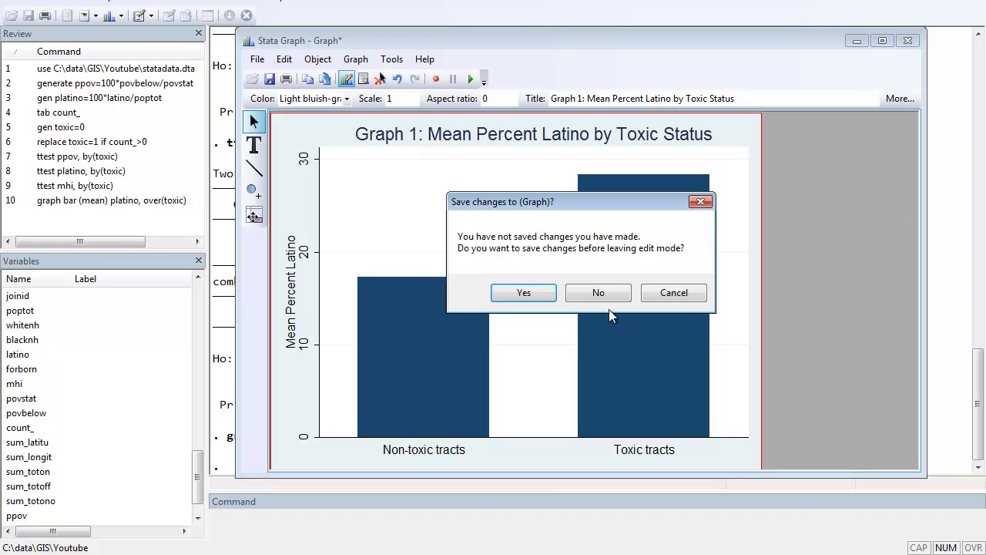
{"action": "left_click", "coordinate": [543, 301]}
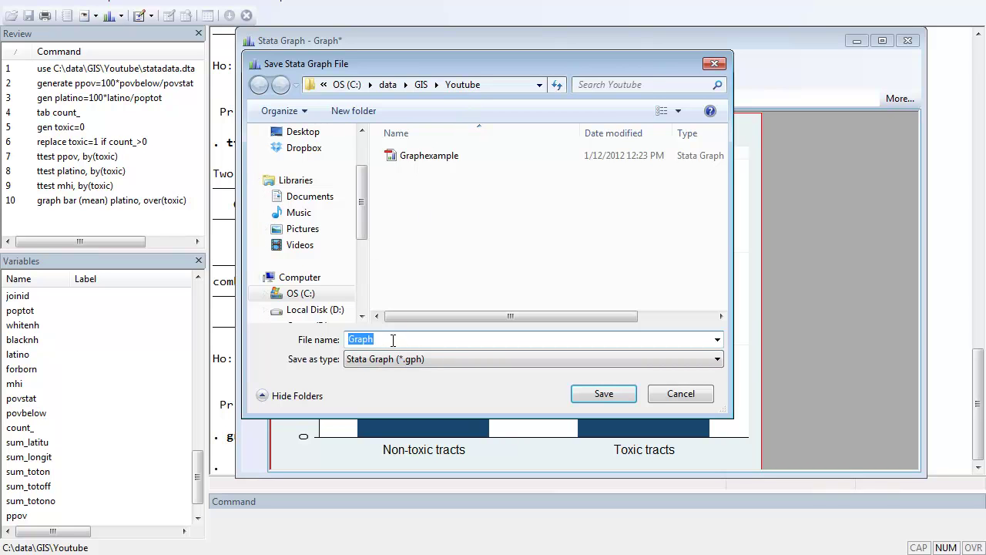
{"action": "type", "text": "PercentLatino"}
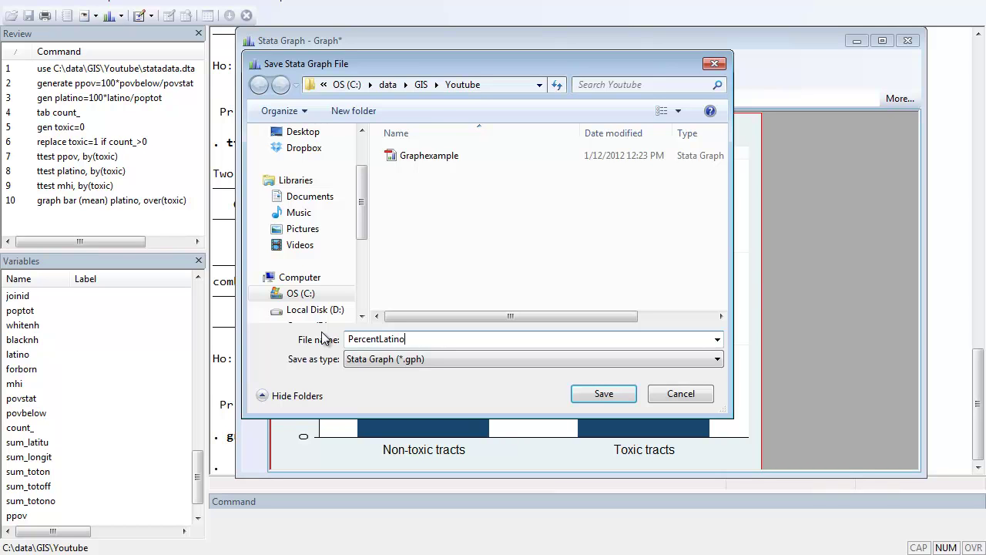
{"action": "type", "text": "Bar"}
{"action": "left_click", "coordinate": [596, 391]}
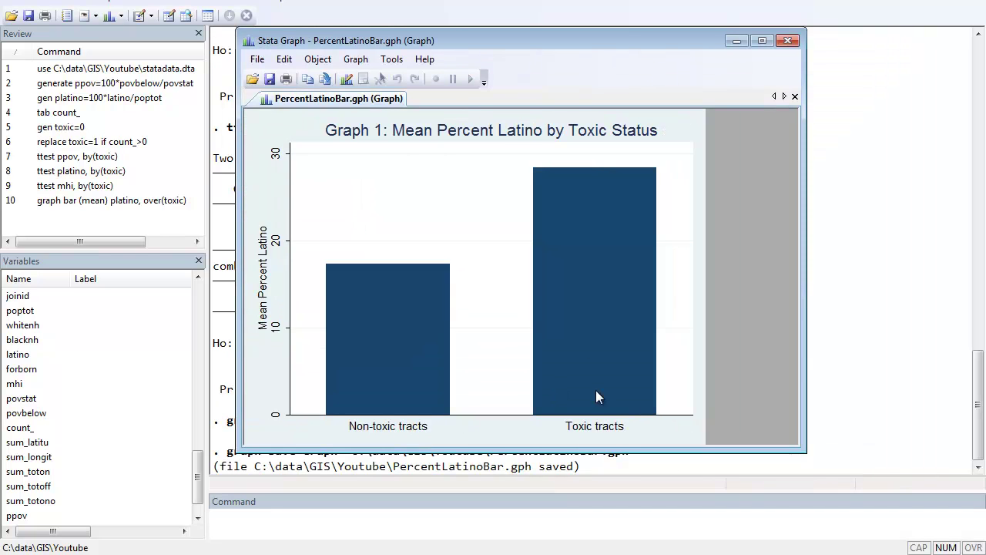
Copy the bar graph to the clipboard and close its graph window
{"action": "right_click", "coordinate": [413, 183]}
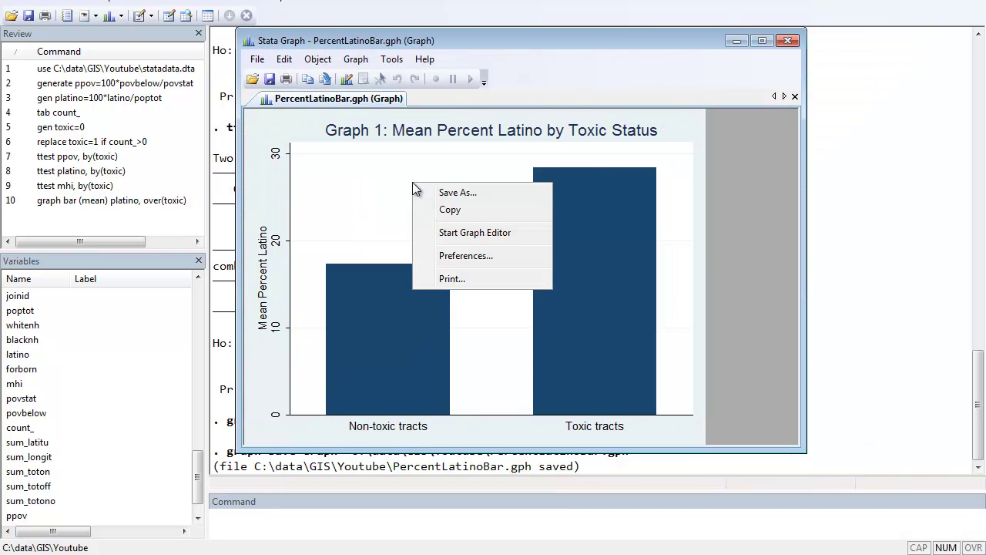
{"action": "left_click", "coordinate": [450, 209]}
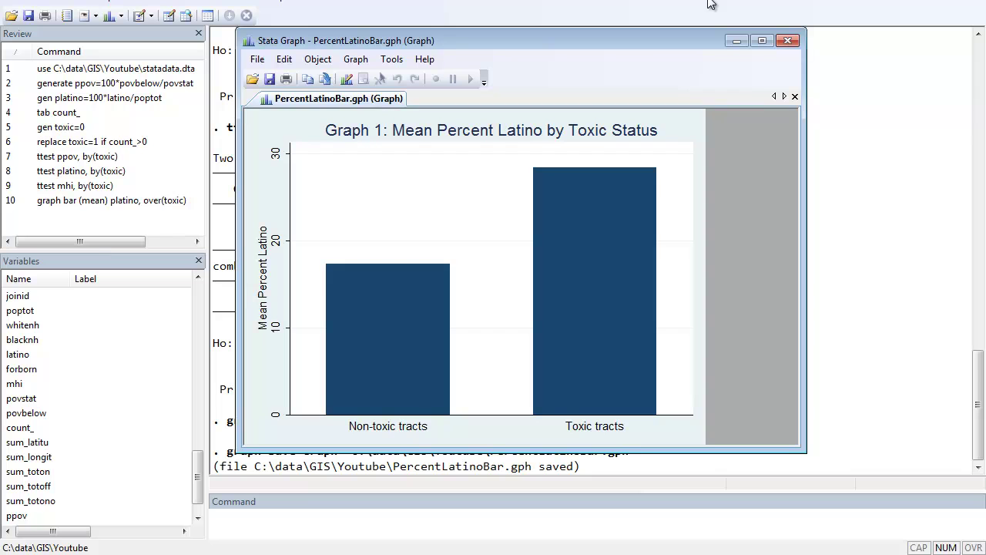
{"action": "left_click", "coordinate": [788, 41]}
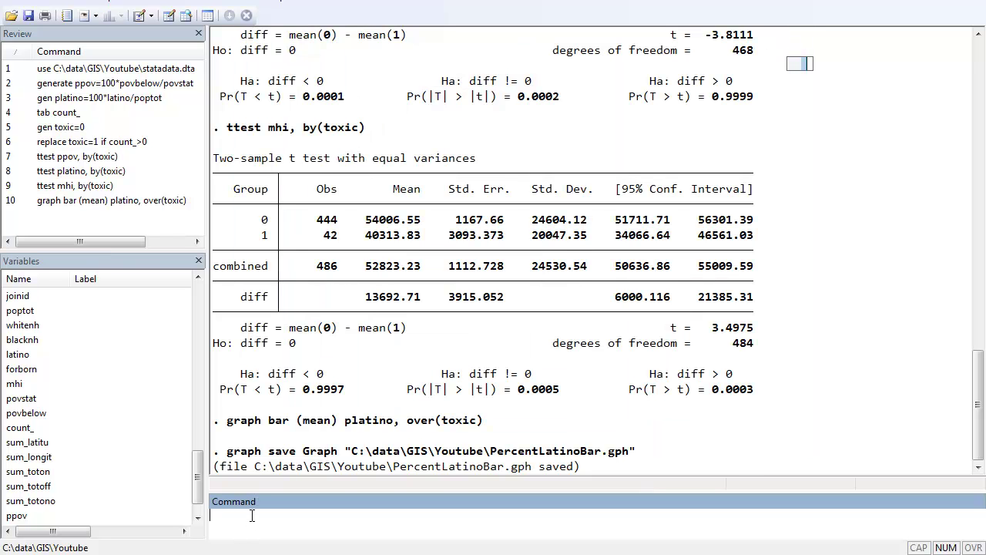
Run graph box platino ppov, over(toxic) to compare both variables by toxic status
{"action": "type", "text": "graph box"}
{"action": "type", "text": "platino"}
{"action": "key", "text": "BackSpace"}
{"action": "key", "text": "BackSpace"}
{"action": "type", "text": "no ppov, over"}
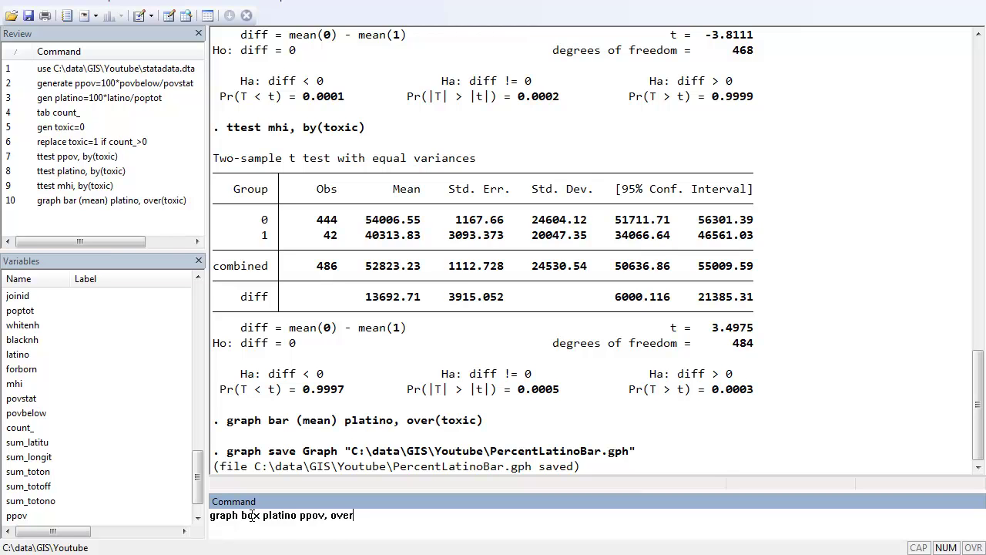
{"action": "type", "text": "(toxic)"}
{"action": "key", "text": "Return"}
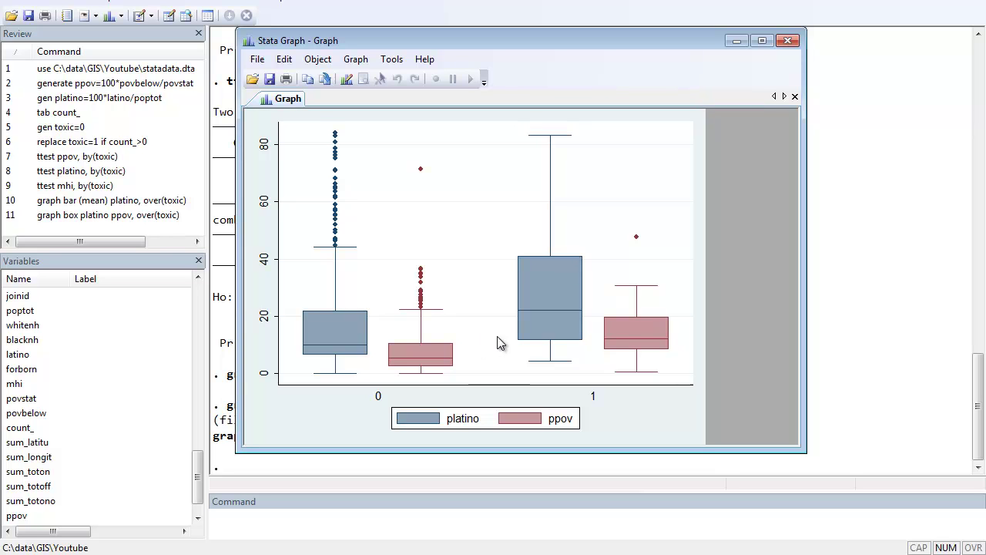
Close the box plot graph window to return to the results output
{"action": "left_click", "coordinate": [788, 41]}
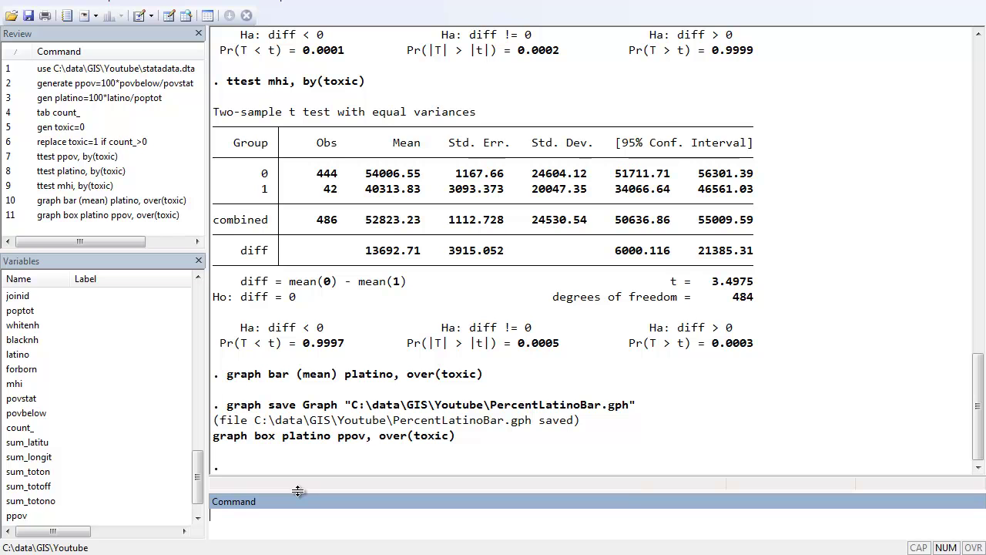
Generate mhi2=mhi*mhi, run logistic toxic mhi mhi2, and enter predict yhat
{"action": "type", "text": "gen mhi2="}
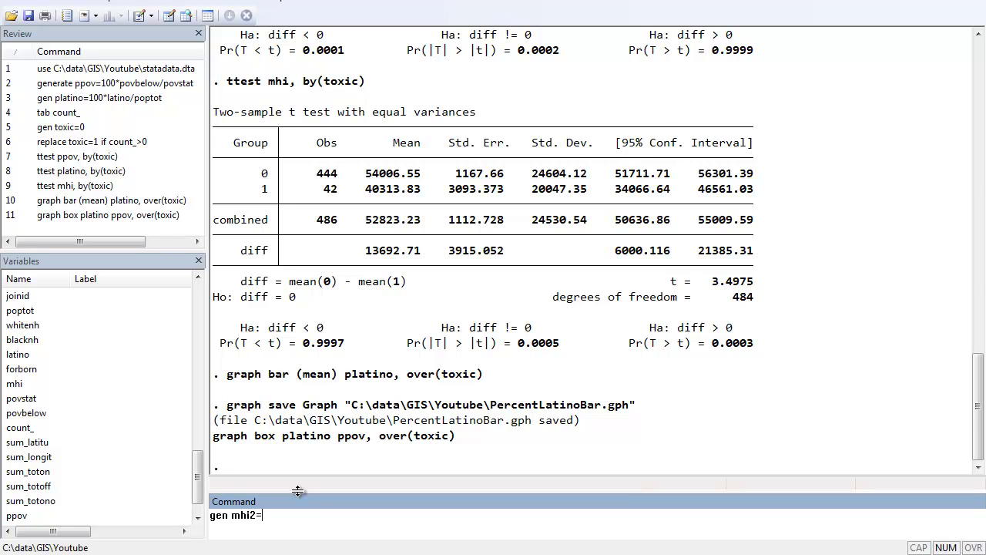
{"action": "type", "text": "mhi*mhi"}
{"action": "key", "text": "Return"}
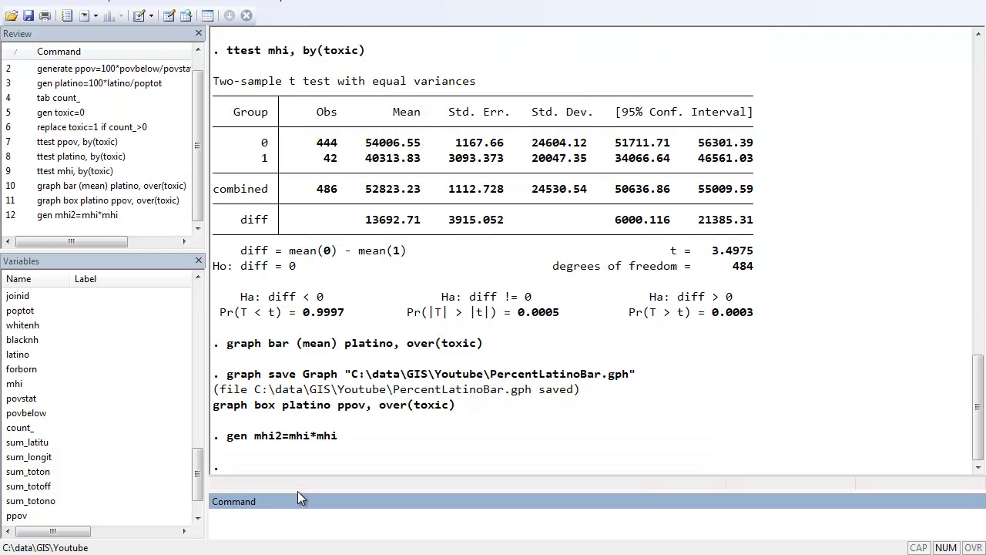
{"action": "type", "text": "logistic toxic"}
{"action": "type", "text": "mhi mhi2"}
{"action": "key", "text": "Return"}
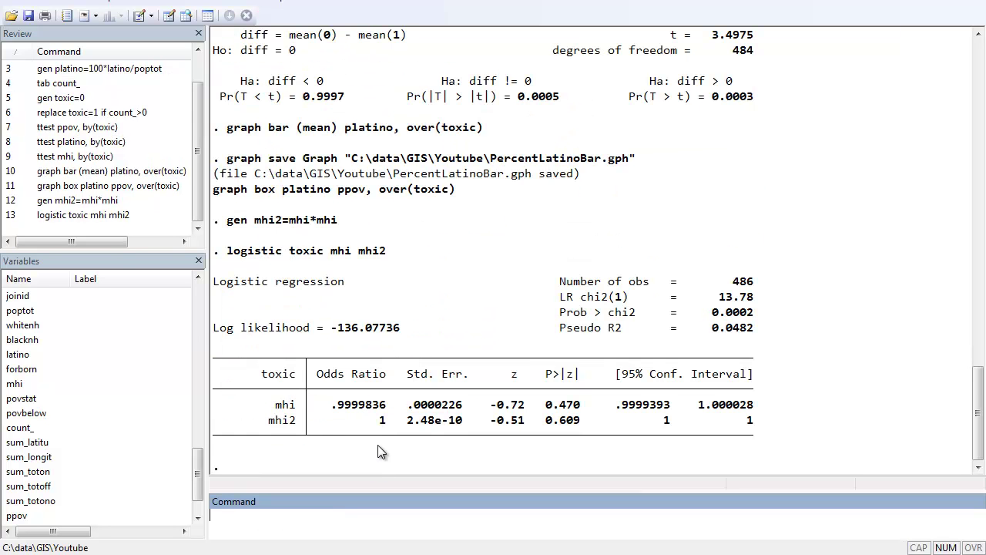
{"action": "type", "text": "predict yhat"}
Create predictions yhat, plot twoway (scatter yhat mhi), then close the scatter graph
{"action": "key", "text": "Return"}
{"action": "type", "text": "two"}
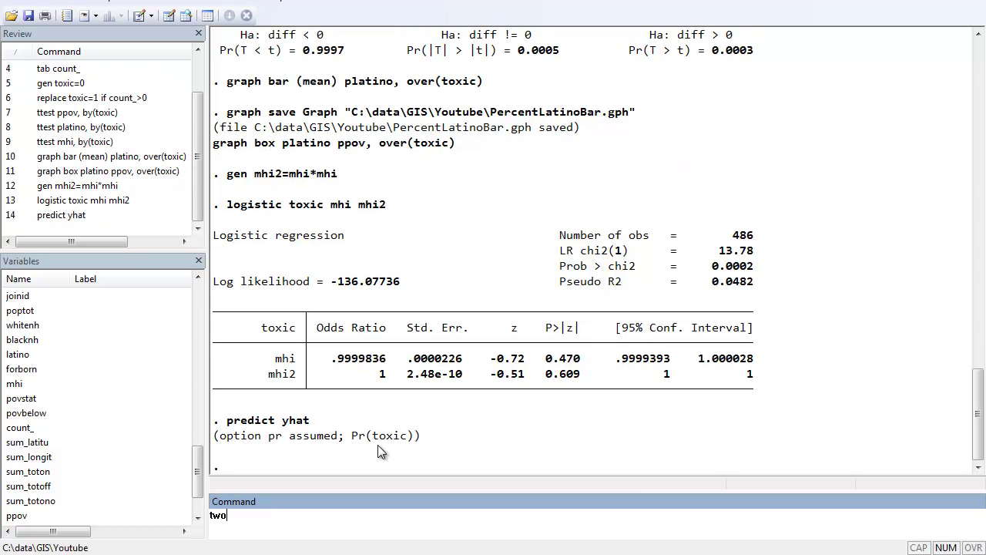
{"action": "type", "text": "way (scatter yhat mhi)"}
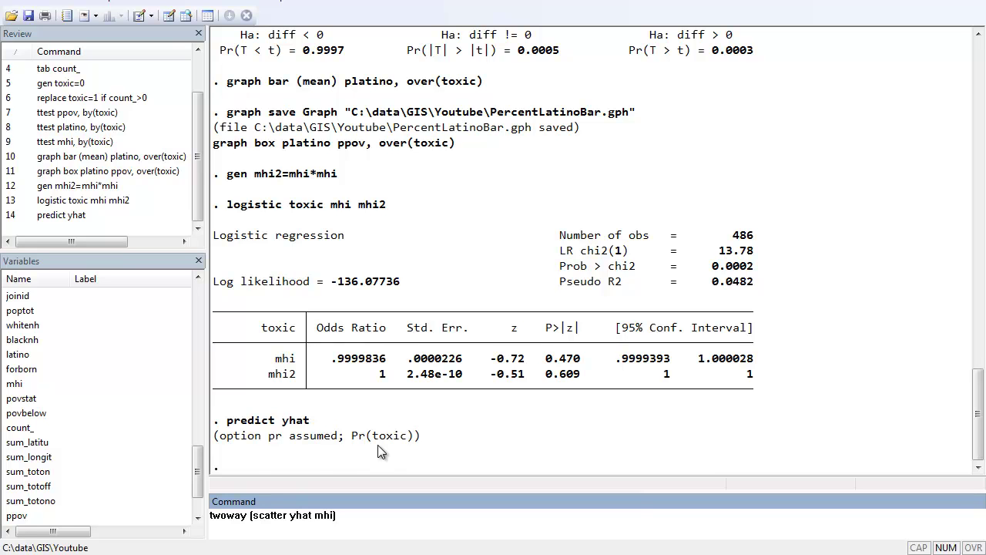
{"action": "key", "text": "Return"}
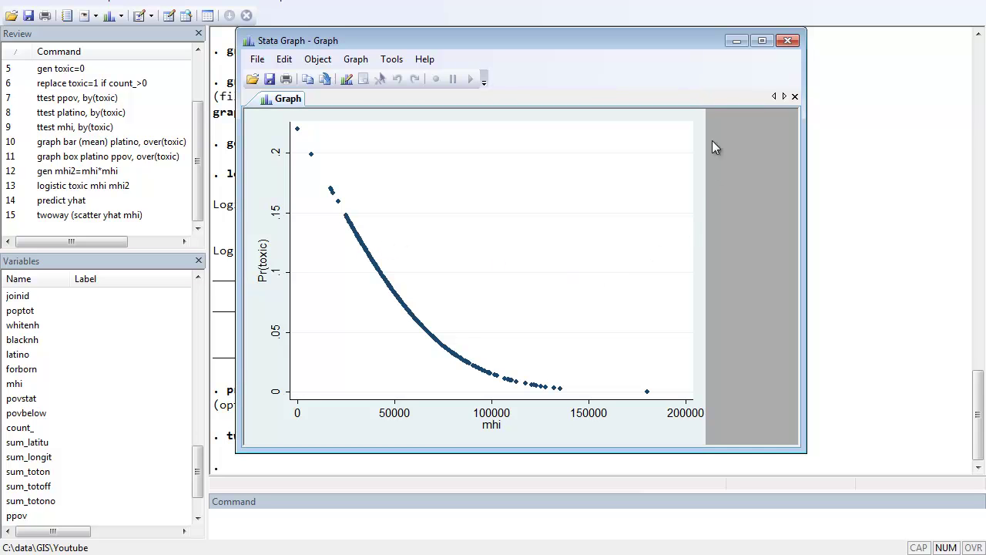
{"action": "left_click", "coordinate": [788, 41]}
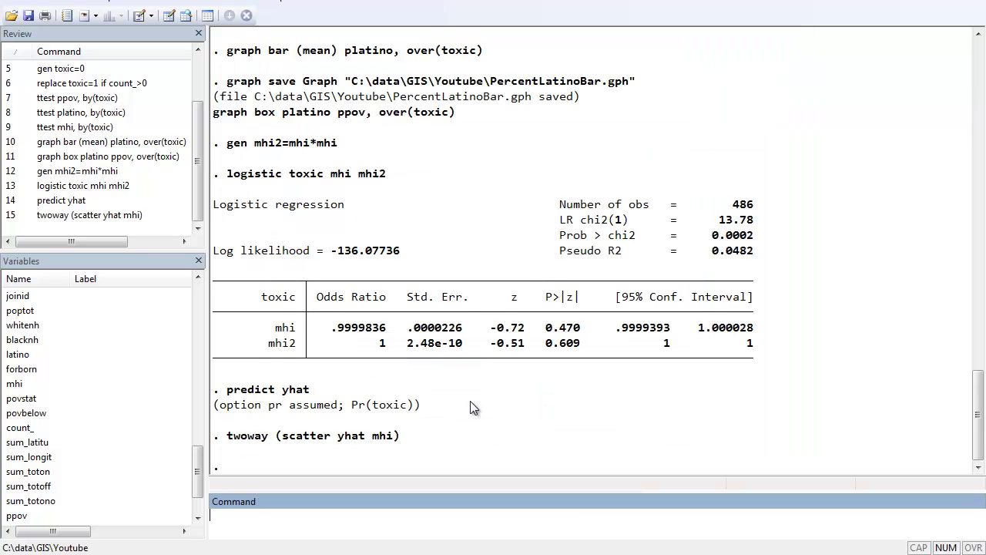